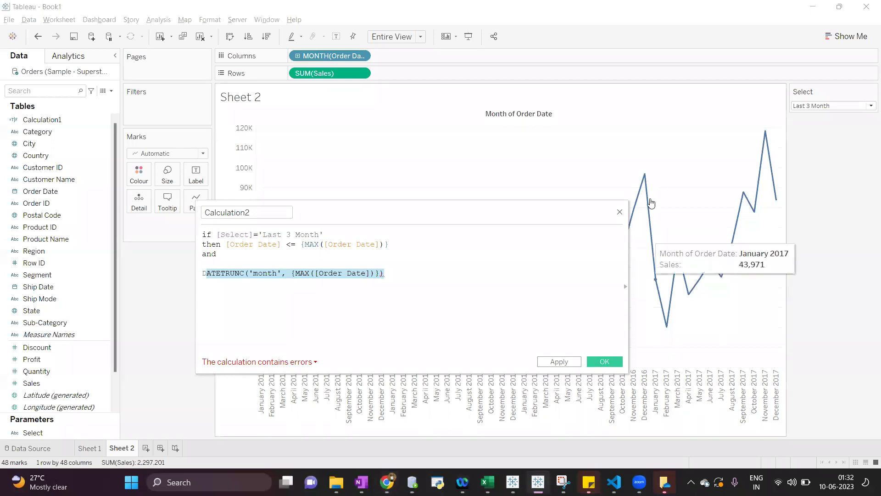
# Discard the unfinished Calculation2 formula and return to Sheet 1.
pyautogui.click(620, 212)
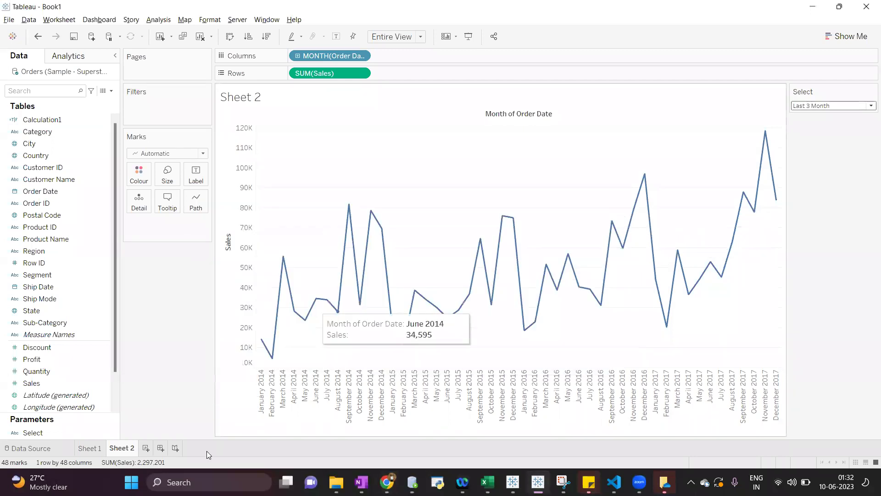
pyautogui.click(101, 448)
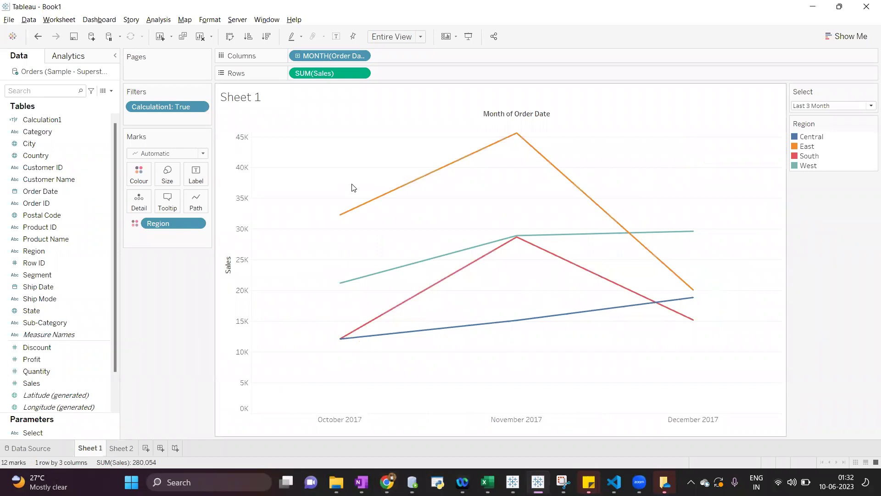
# Switch the Select parameter from Last 3 Month to Last 6 Month.
pyautogui.click(808, 106)
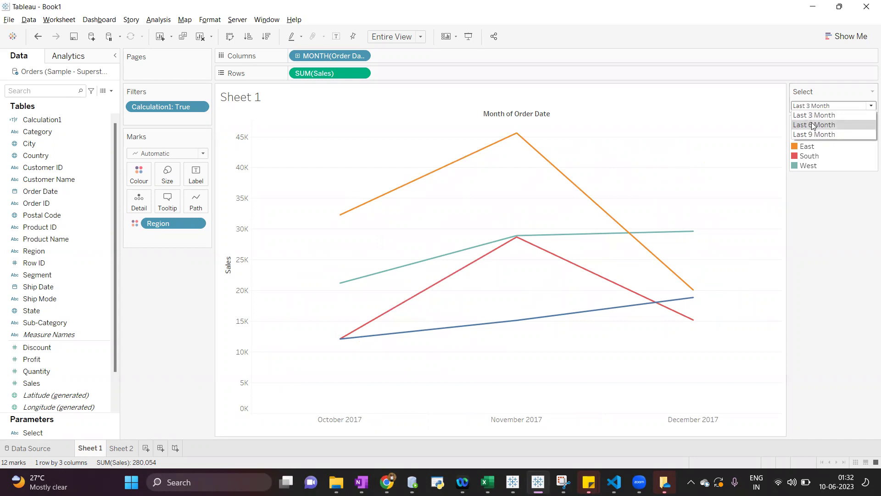
pyautogui.click(811, 115)
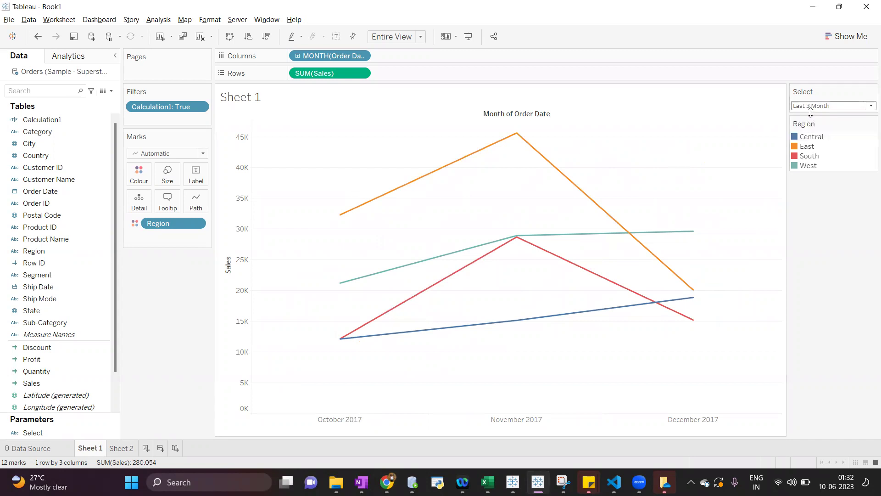
pyautogui.moveTo(558, 238)
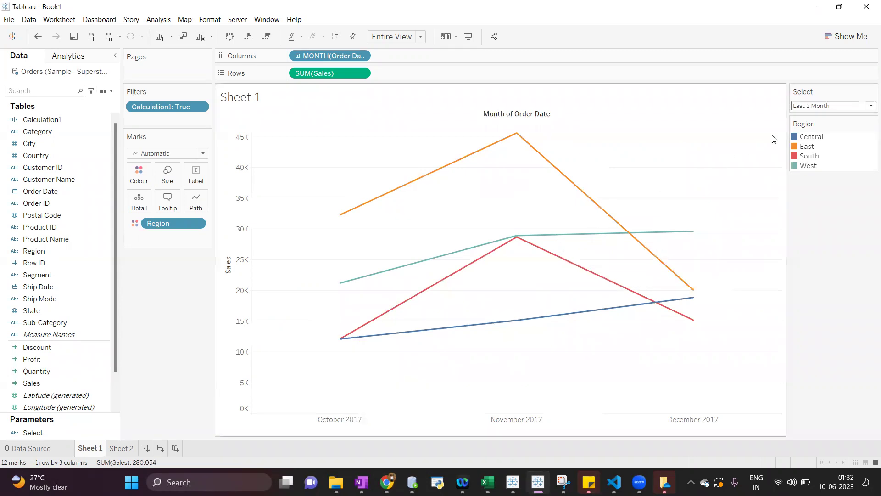
pyautogui.click(819, 106)
pyautogui.click(820, 124)
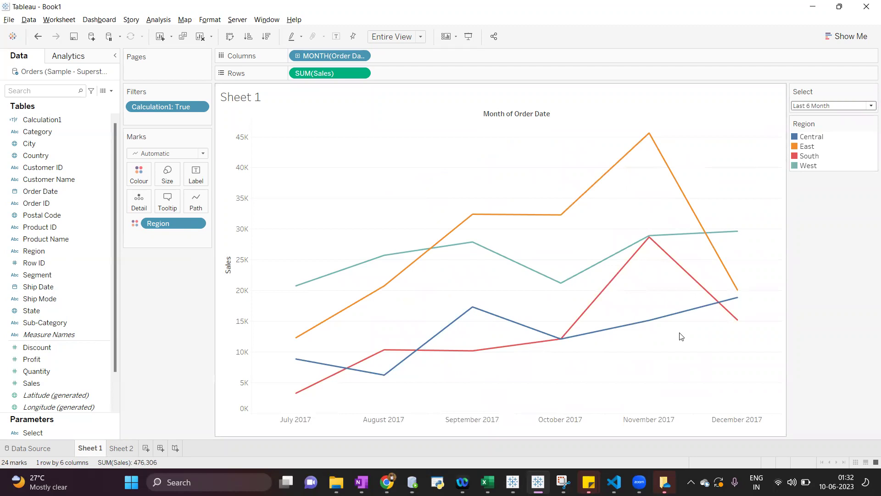
# Set the Select parameter to Last 9 Month, then add a new blank Sheet 3.
pyautogui.click(819, 106)
pyautogui.click(816, 133)
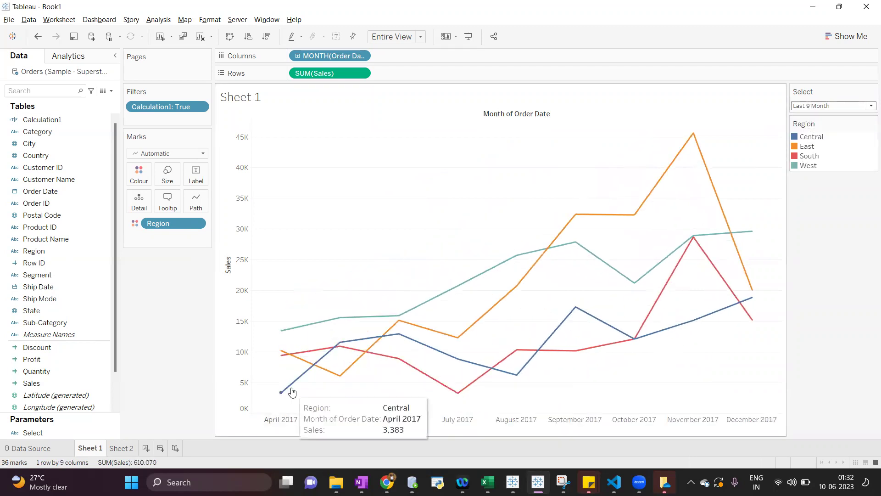
pyautogui.moveTo(517, 372)
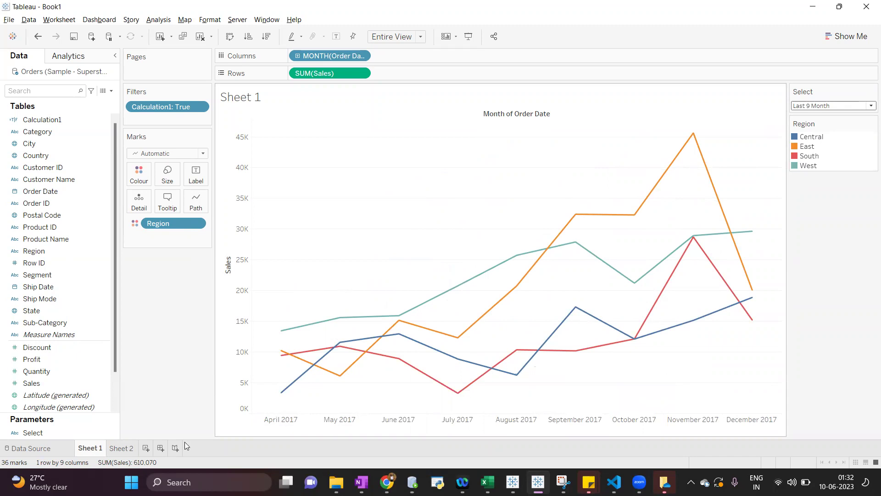
pyautogui.click(146, 447)
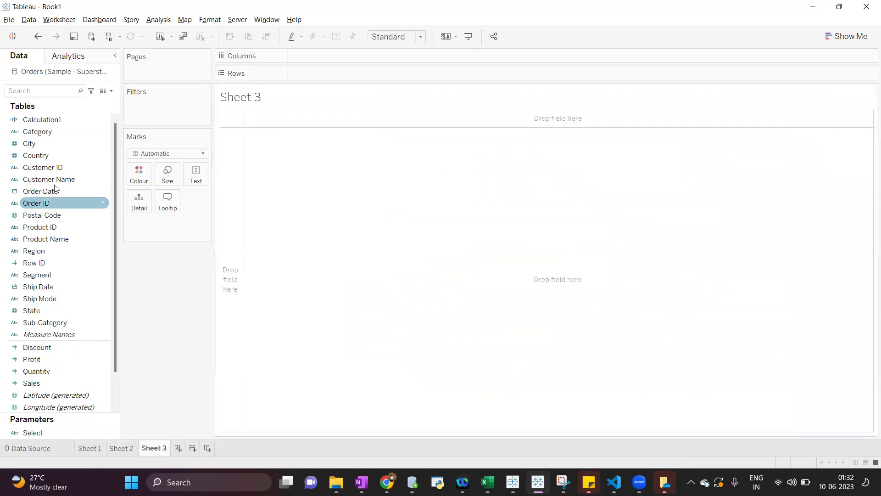
# Put Order Date on Rows as a discrete exact date and scroll down to 30-12-2017.
pyautogui.moveTo(55, 191); pyautogui.dragTo(348, 77)
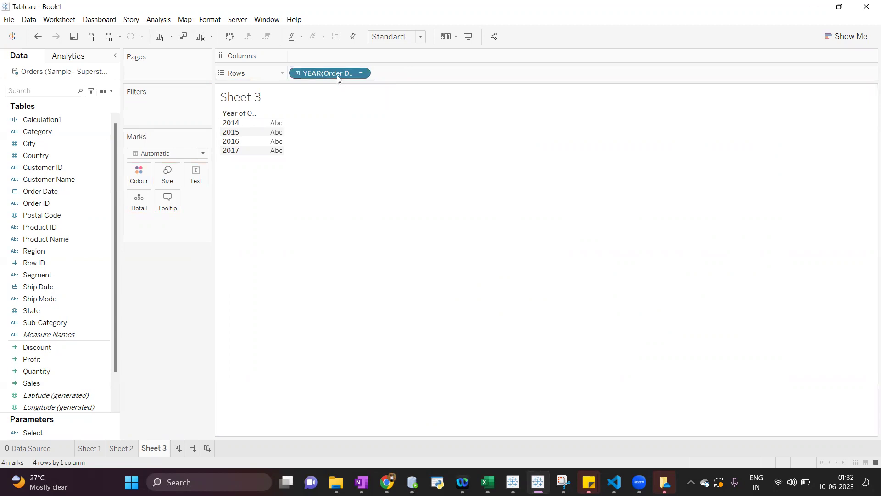
pyautogui.rightClick(337, 75)
pyautogui.press('Escape')
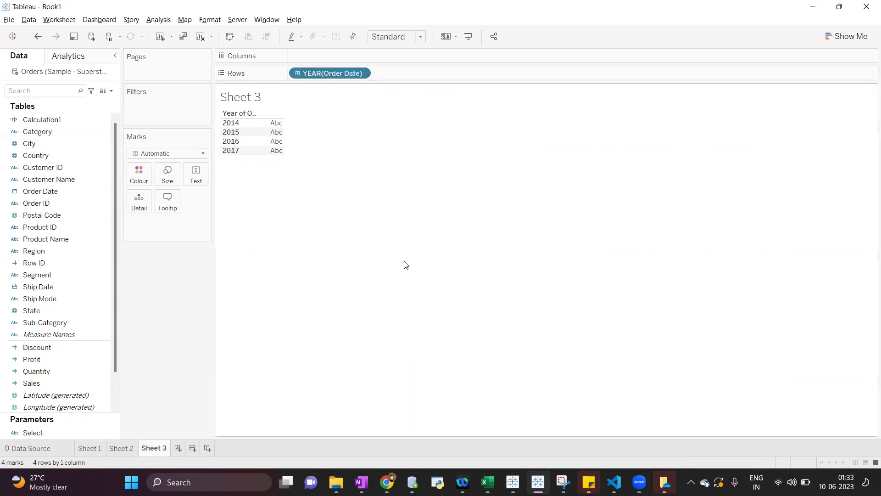
pyautogui.rightClick(331, 71)
pyautogui.click(383, 349)
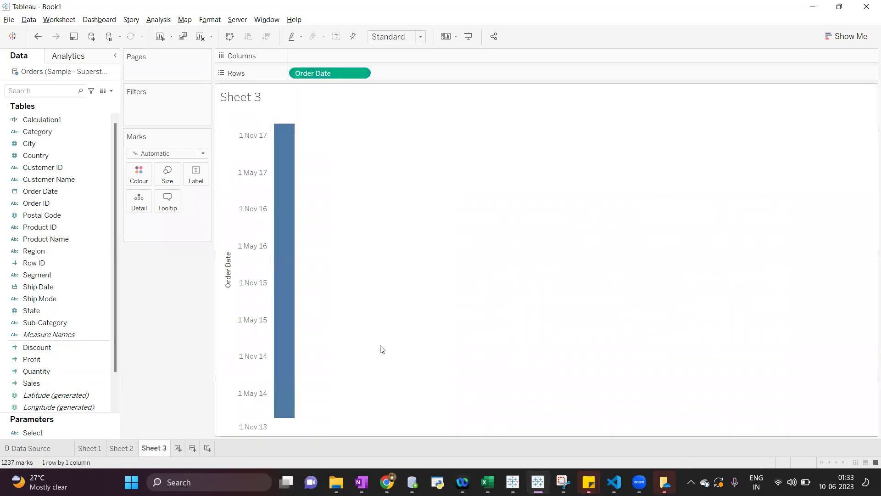
pyautogui.rightClick(340, 72)
pyautogui.click(386, 383)
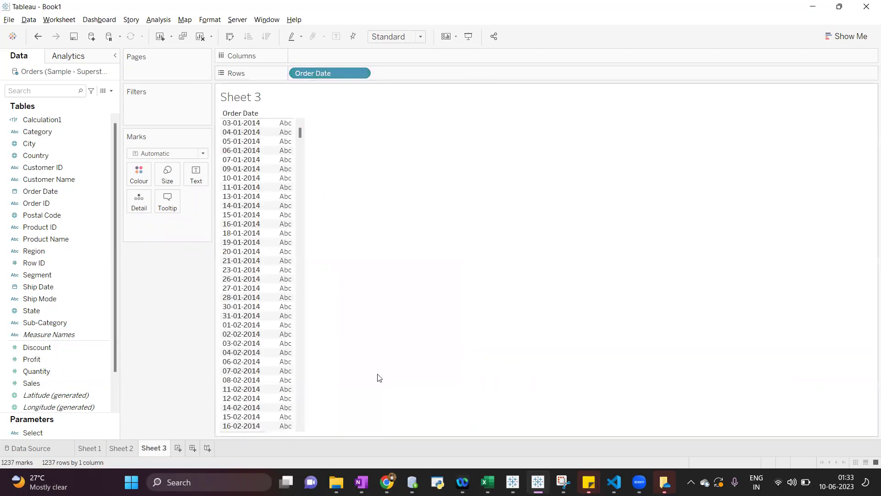
pyautogui.moveTo(301, 138); pyautogui.dragTo(305, 422)
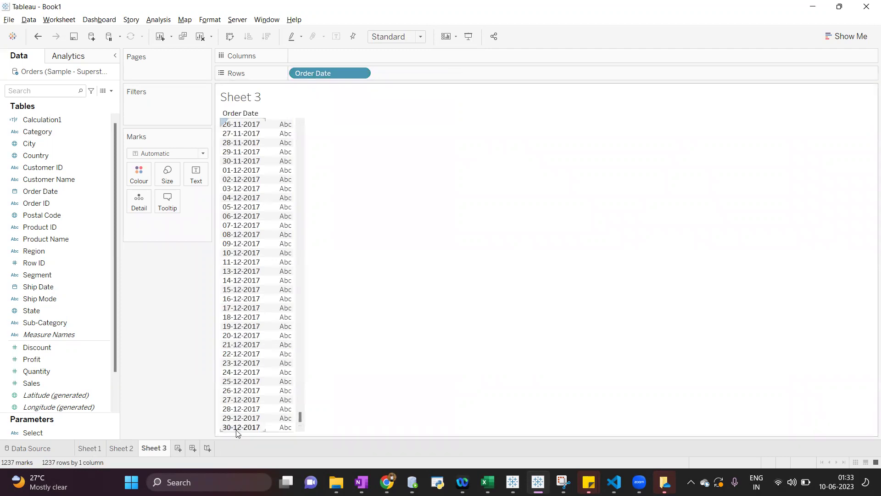
pyautogui.click(112, 91)
# Create a calculated field named Last Date with the formula MAX([Order Date]).
pyautogui.click(32, 98)
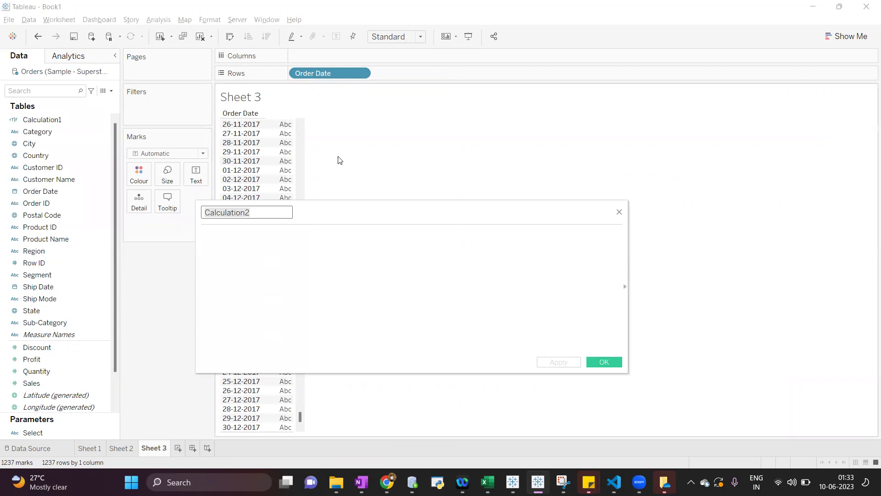
pyautogui.write('Last')
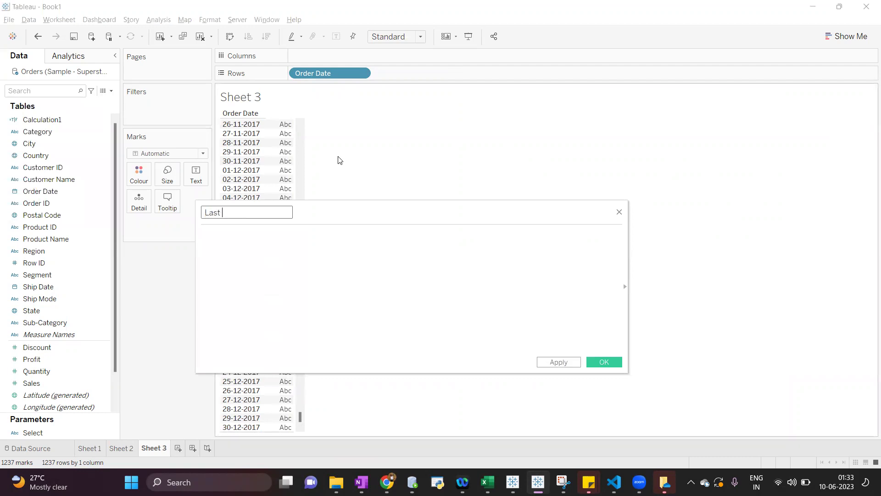
pyautogui.write(' Date')
pyautogui.press('Tab')
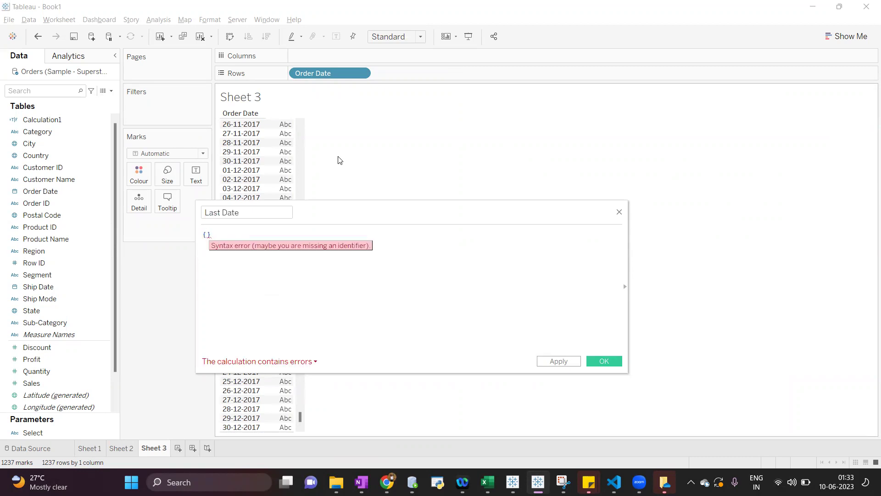
pyautogui.write('MAX(orde')
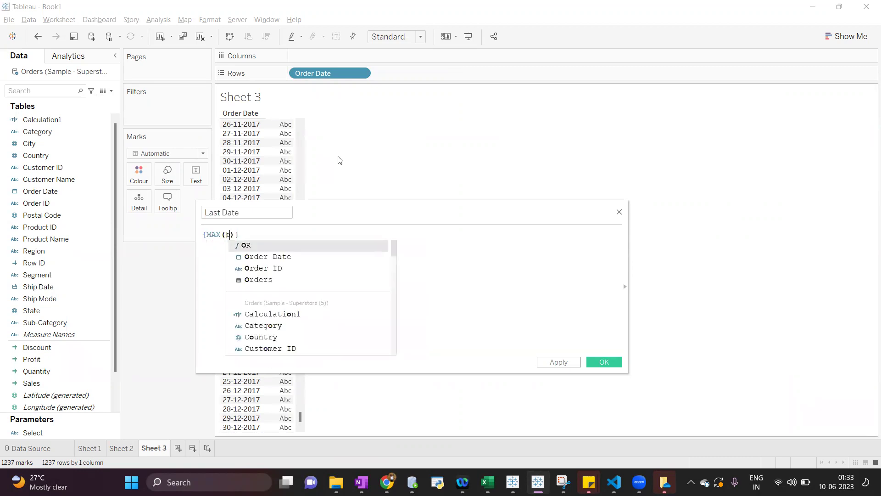
pyautogui.write('r')
pyautogui.press('Return')
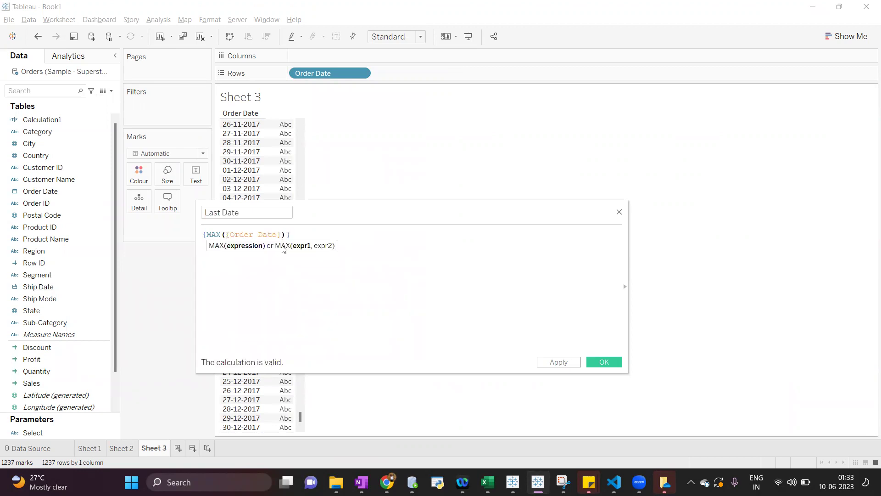
pyautogui.click(294, 233)
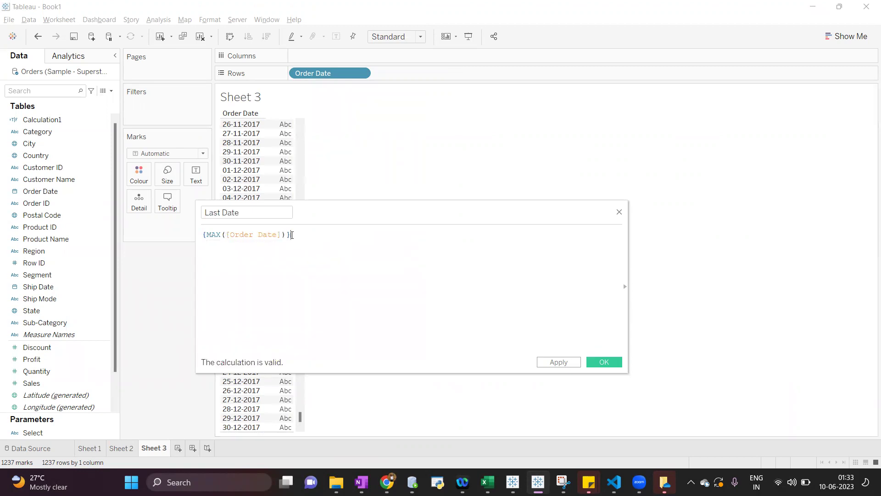
pyautogui.moveTo(307, 234); pyautogui.dragTo(202, 238)
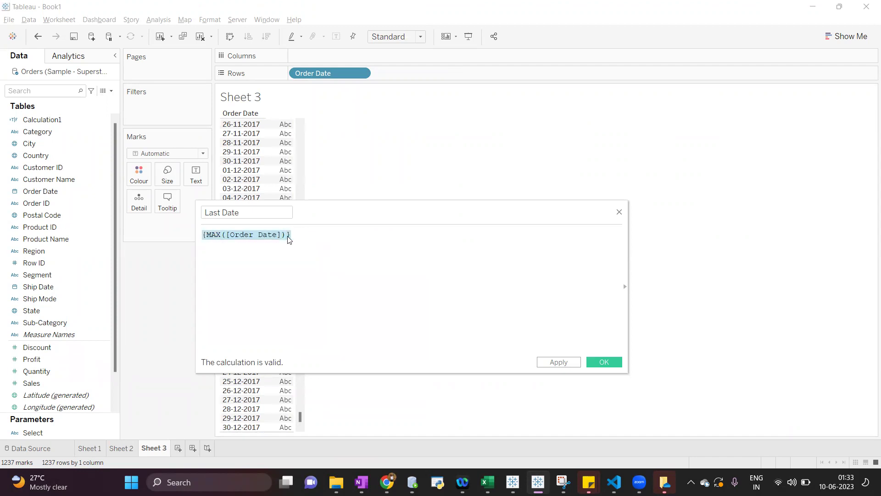
pyautogui.click(596, 362)
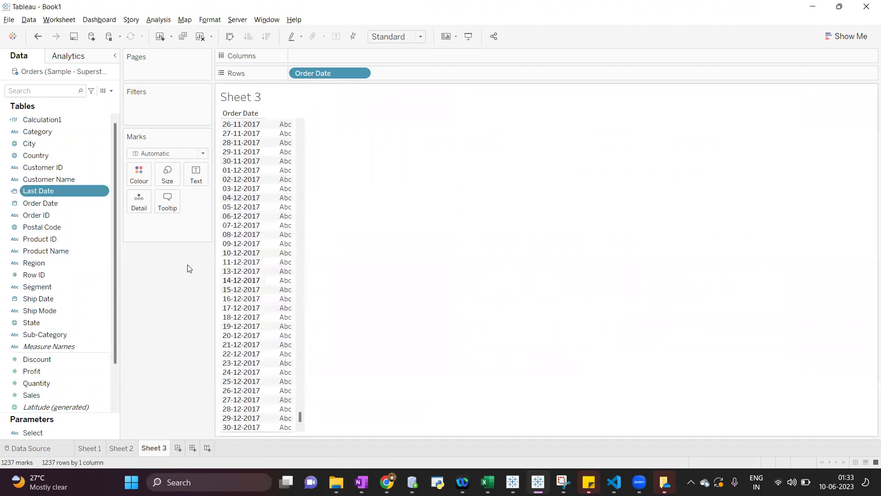
# Show Last Date as exact-date text beside each Order Date row, then add Sheet 4.
pyautogui.moveTo(70, 191); pyautogui.dragTo(192, 181)
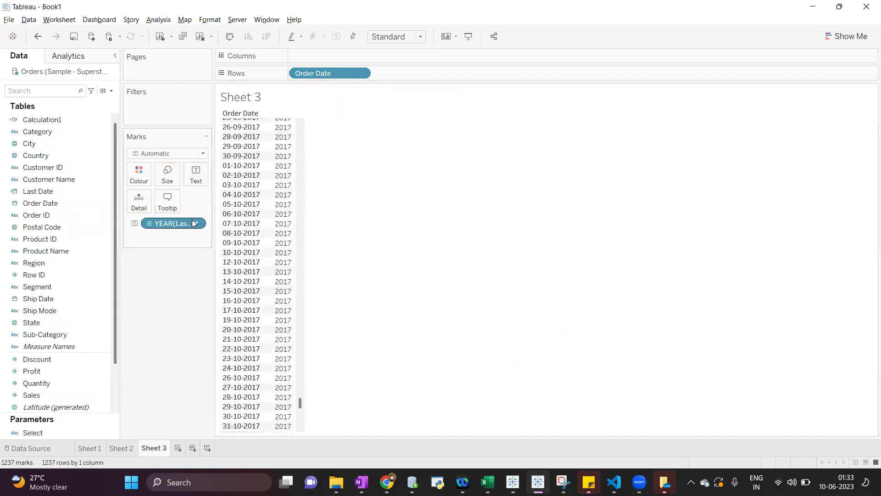
pyautogui.rightClick(183, 222)
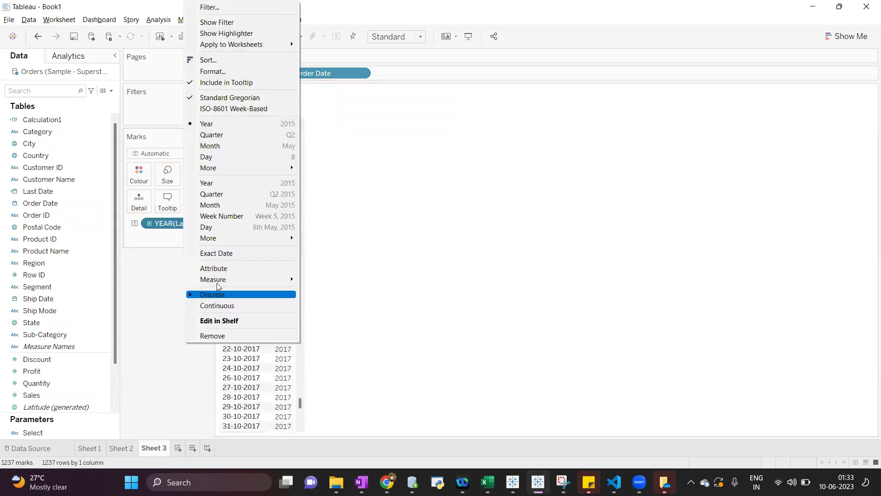
pyautogui.click(222, 253)
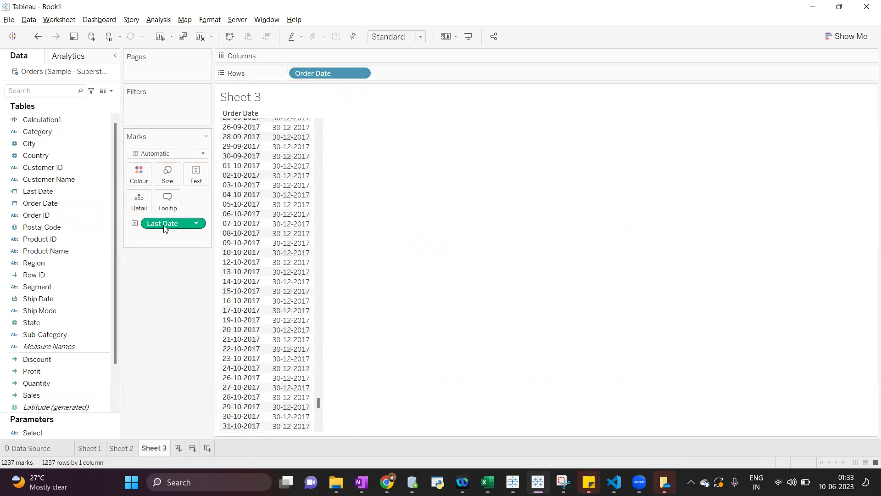
pyautogui.click(178, 448)
# Plot SUM(Sales) by discrete month of Order Date on Sheet 4, sized to Entire View.
pyautogui.moveTo(40, 202); pyautogui.dragTo(350, 58)
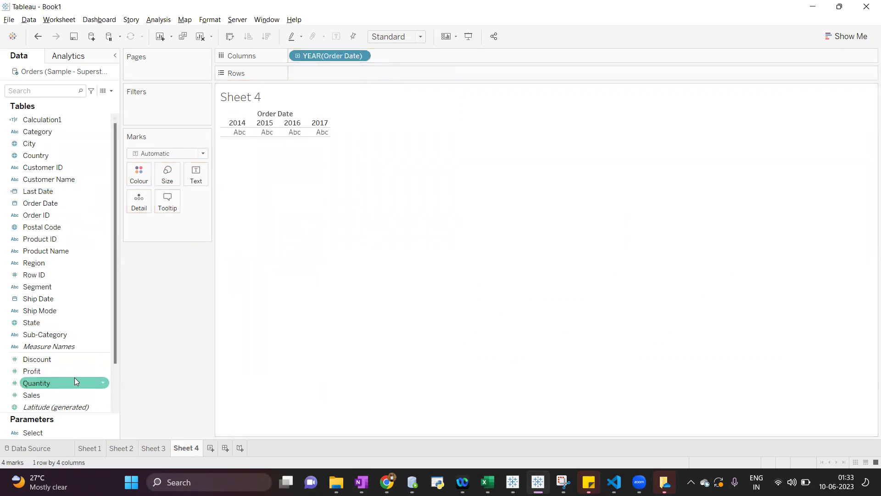
pyautogui.moveTo(76, 394); pyautogui.dragTo(387, 66)
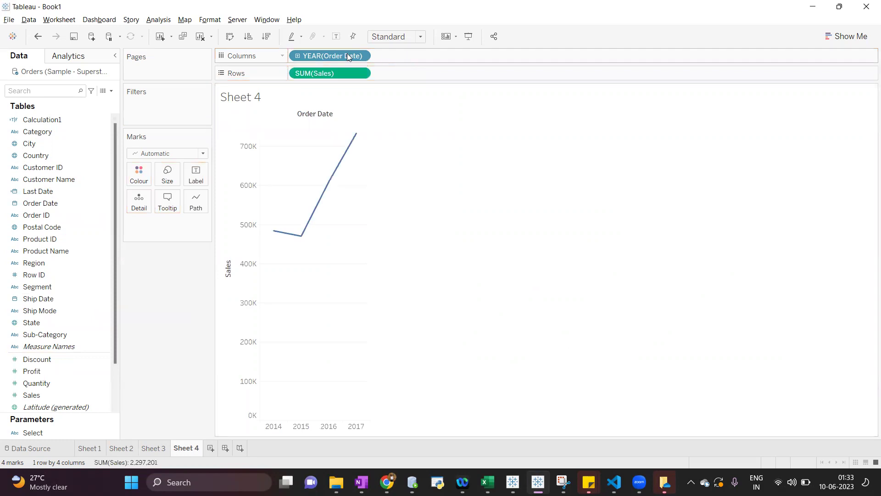
pyautogui.rightClick(345, 55)
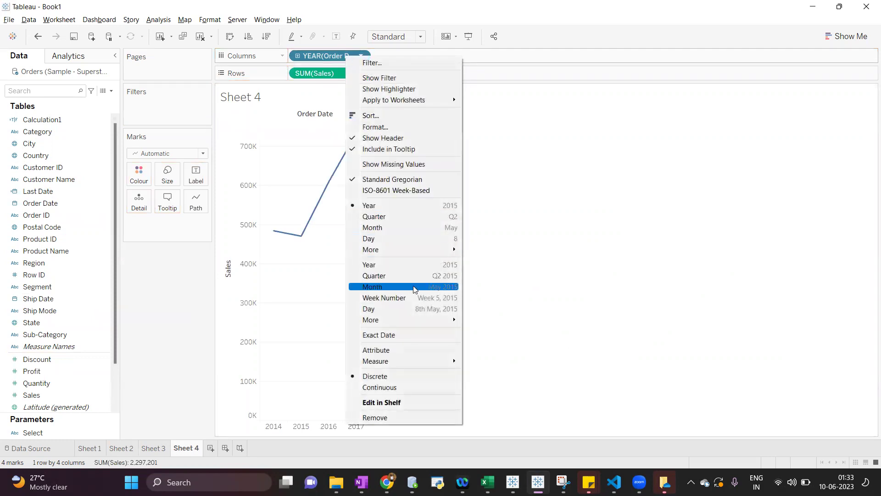
pyautogui.click(414, 289)
pyautogui.rightClick(336, 56)
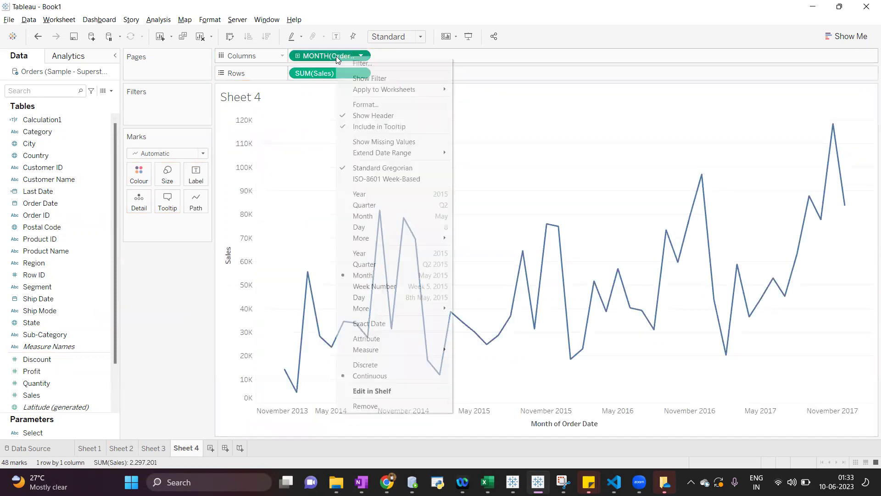
pyautogui.click(367, 365)
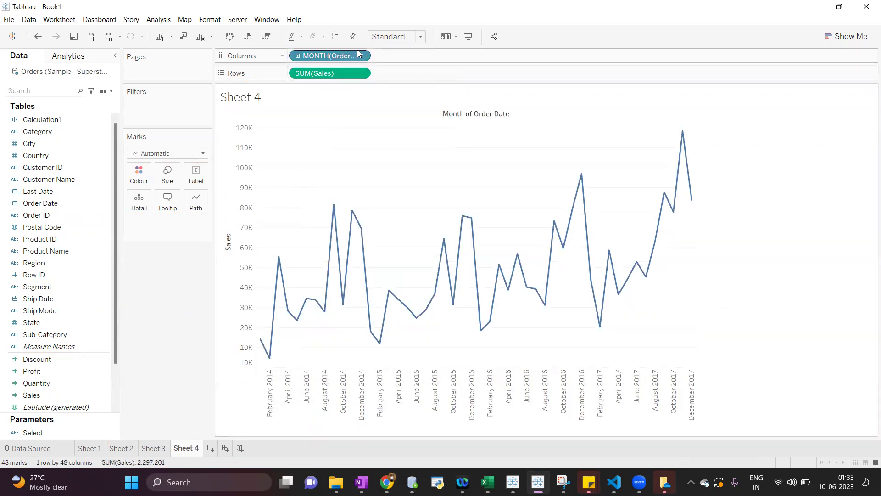
pyautogui.click(397, 36)
pyautogui.click(391, 79)
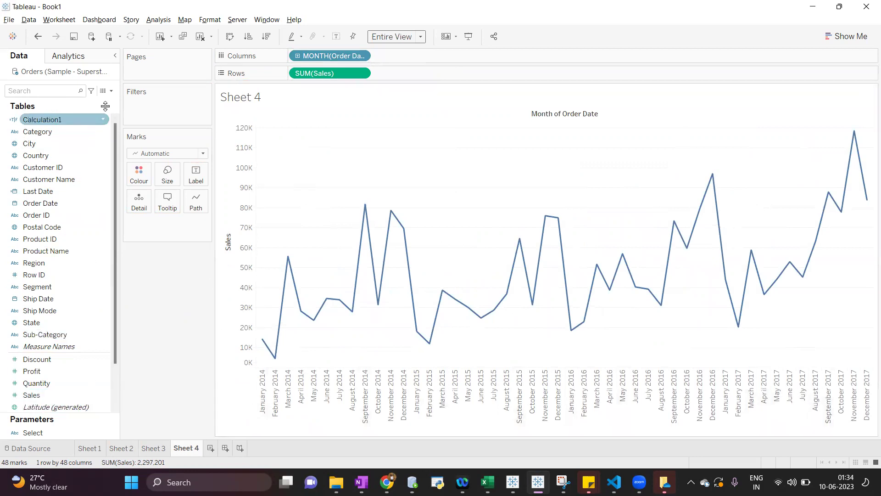
# Start a new String parameter named Select Month with List allowable values.
pyautogui.click(111, 90)
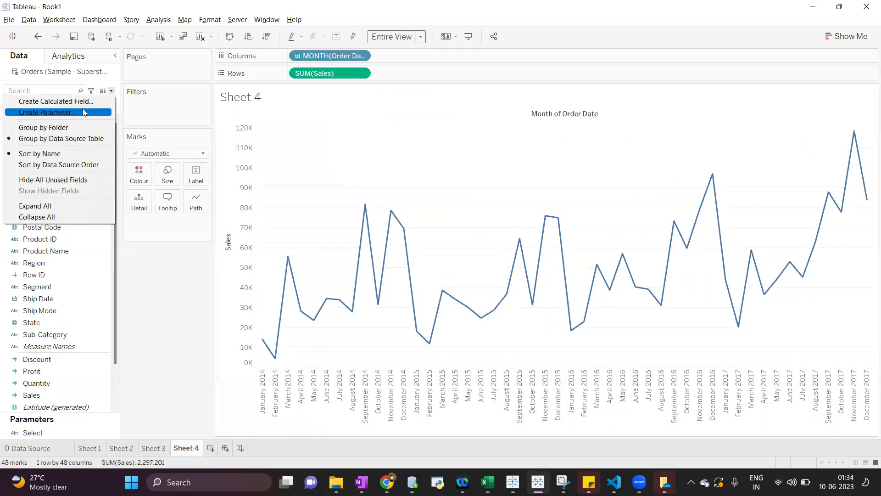
pyautogui.click(84, 112)
pyautogui.write('Select Duration')
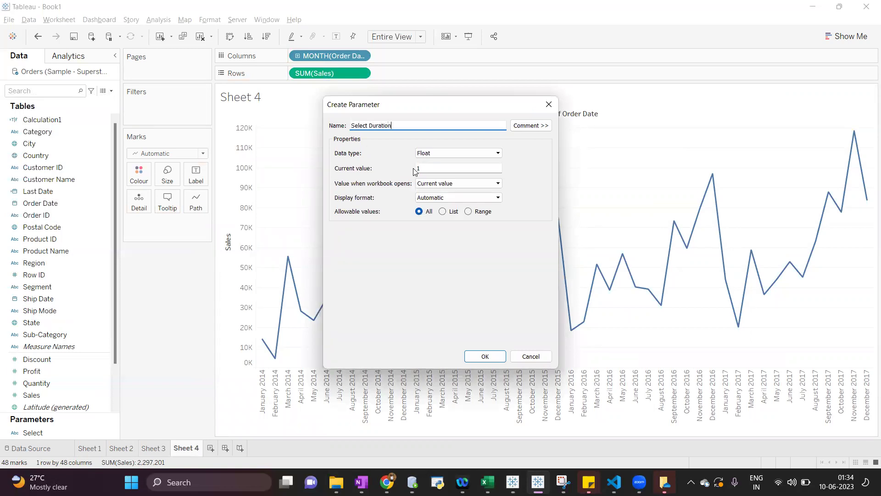
pyautogui.click(443, 211)
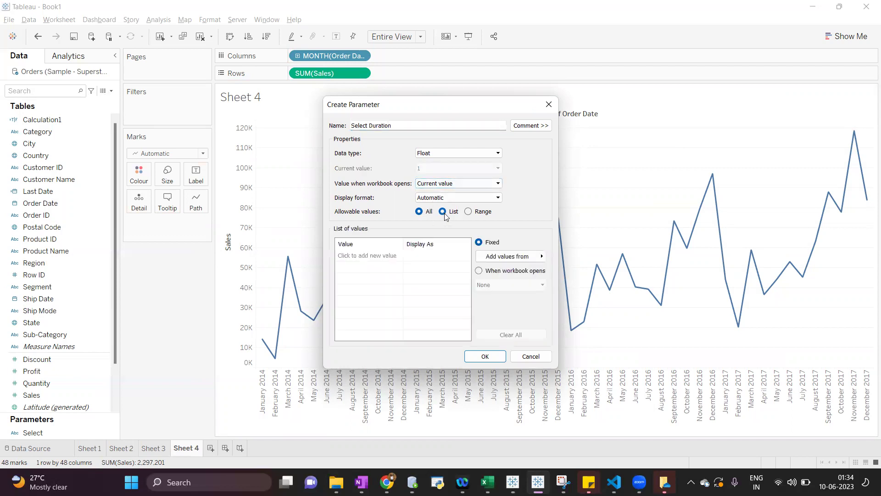
pyautogui.click(437, 152)
pyautogui.click(438, 175)
pyautogui.click(356, 255)
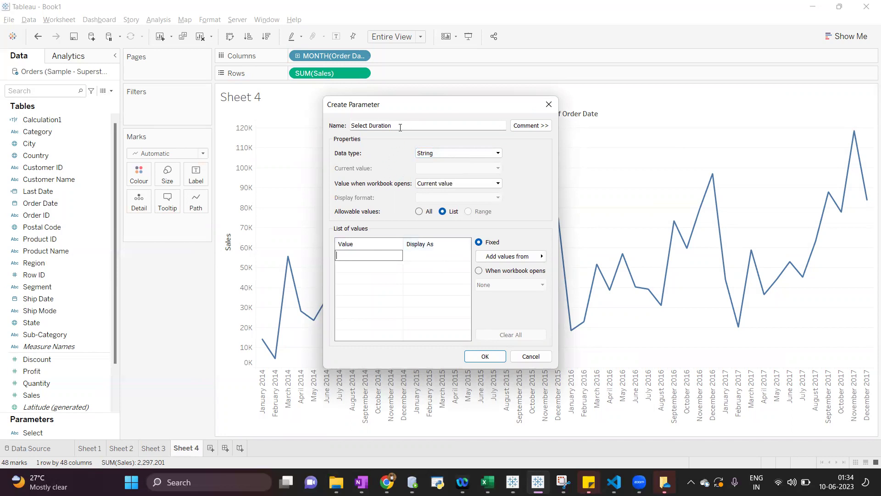
pyautogui.doubleClick(374, 127)
pyautogui.write('Last N Mit')
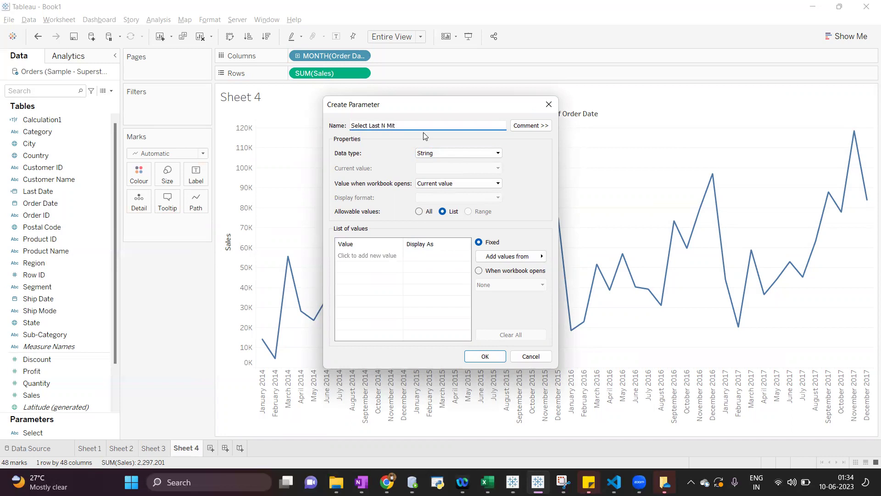
pyautogui.hotkey('ctrl', 'a')
pyautogui.press('BackSpace')
pyautogui.write('Select Mo')
# Add the list values Last 3 Month, Last 6 Month and Last 9 Month, and save the parameter.
pyautogui.click(355, 254)
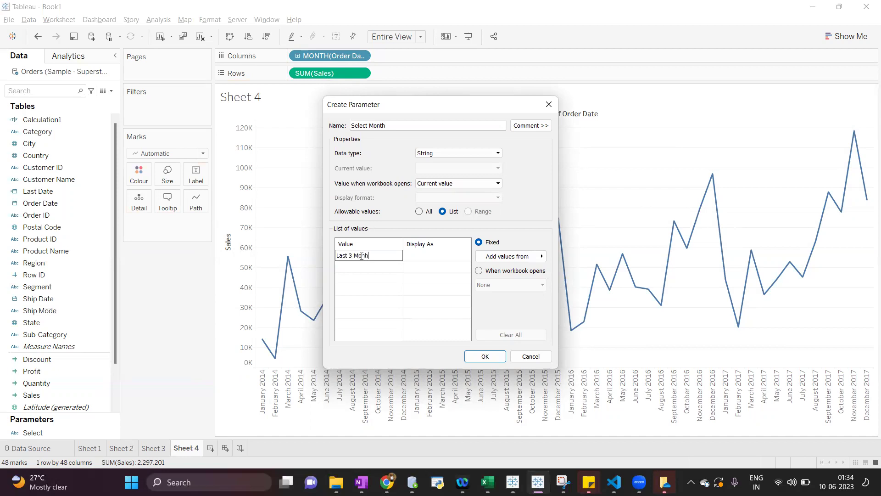
pyautogui.click(367, 267)
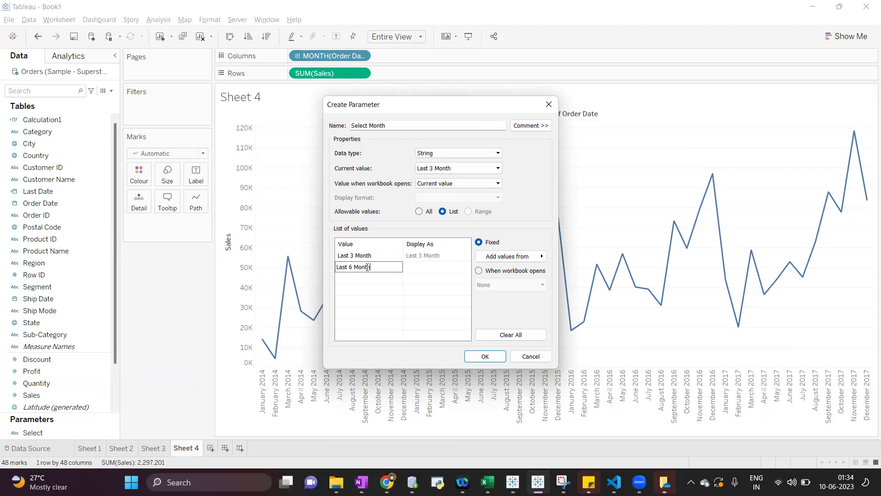
pyautogui.click(378, 277)
pyautogui.write('Last 9 Month')
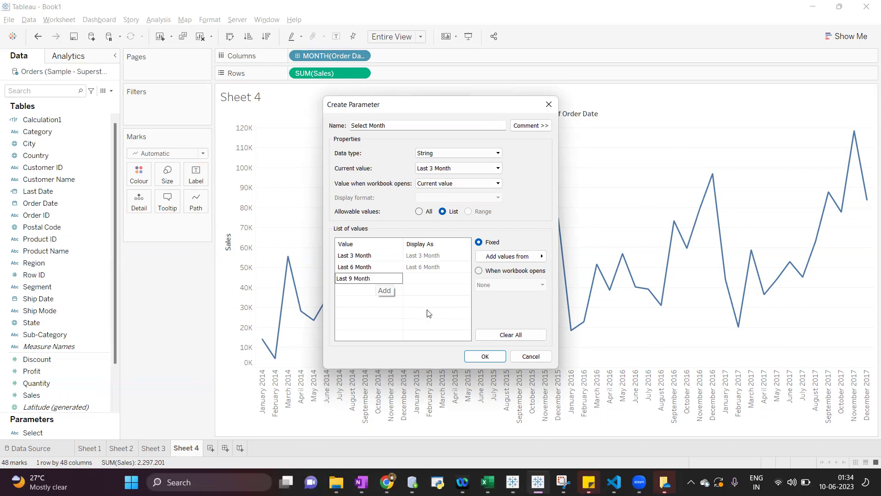
pyautogui.click(427, 313)
pyautogui.click(485, 356)
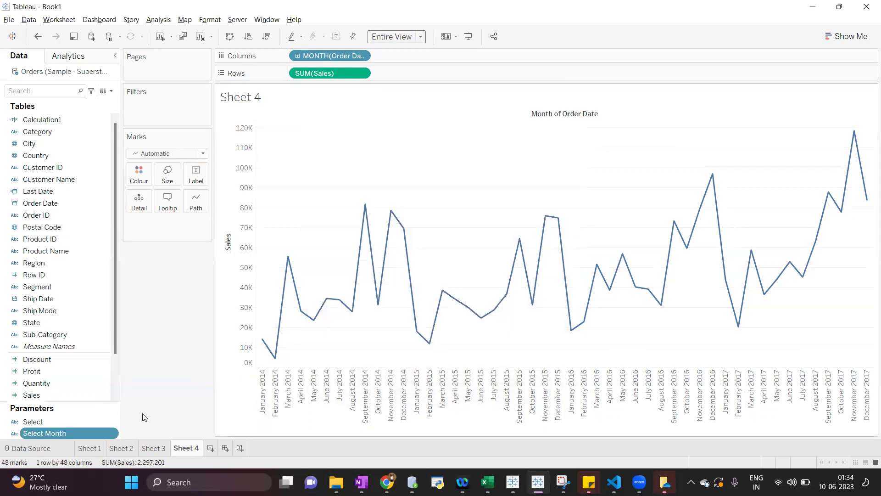
# Show the Select Month control set to Last 6 Month and start a new calculated field.
pyautogui.rightClick(97, 433)
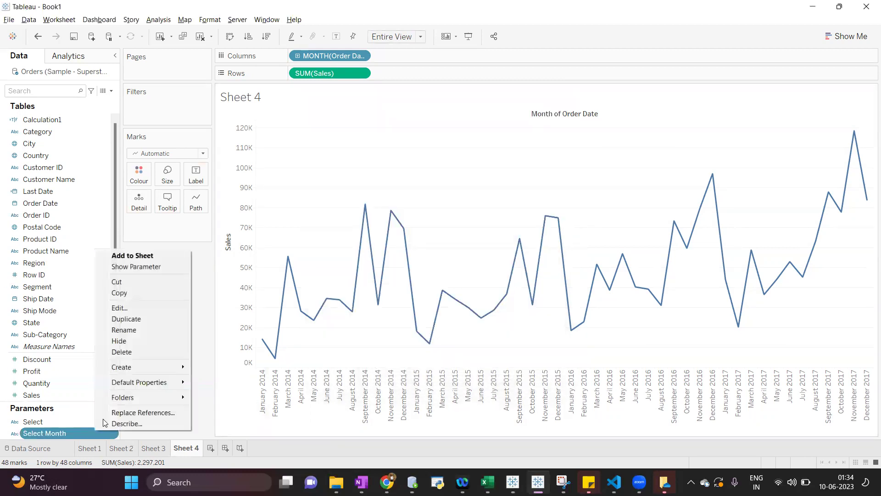
pyautogui.click(136, 267)
pyautogui.click(817, 106)
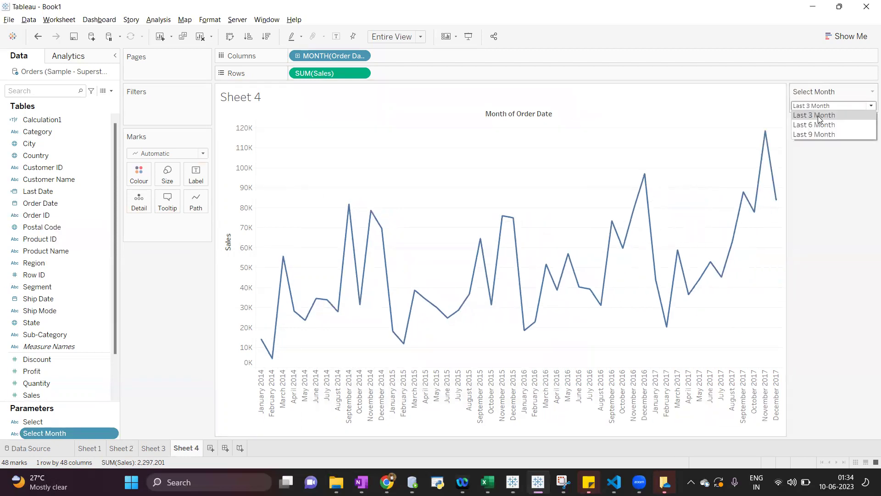
pyautogui.click(818, 124)
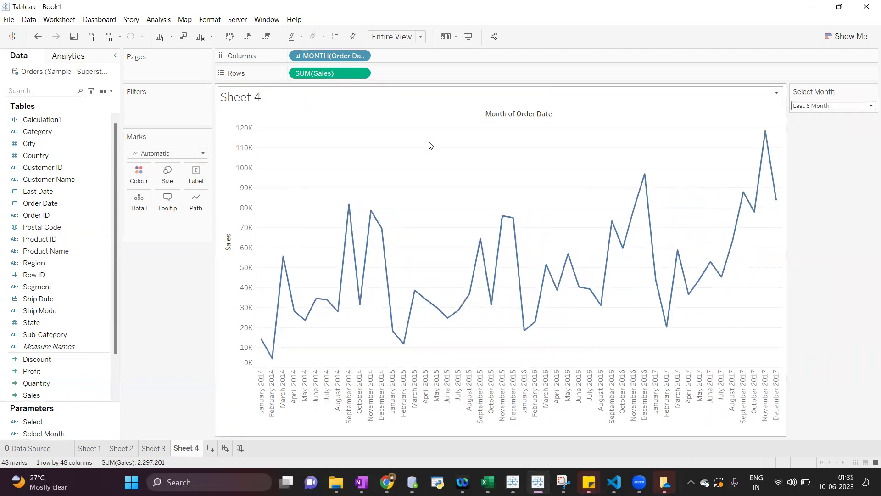
pyautogui.moveTo(748, 162)
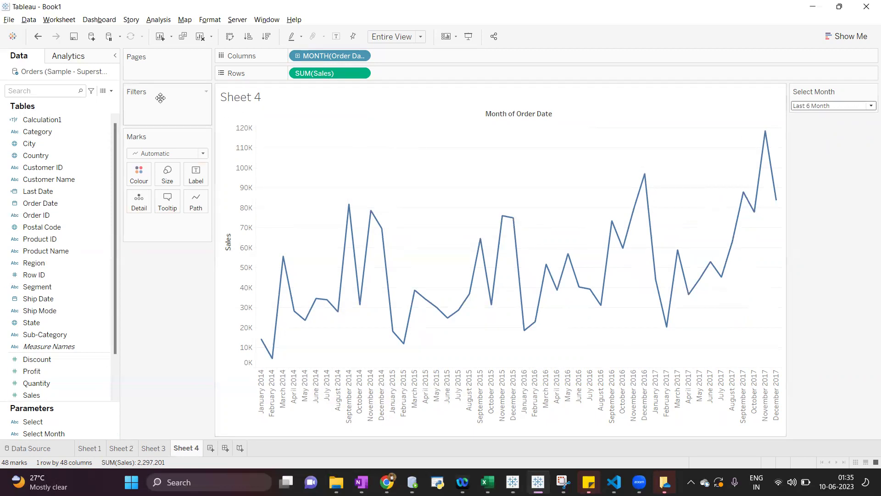
pyautogui.click(111, 91)
pyautogui.click(105, 101)
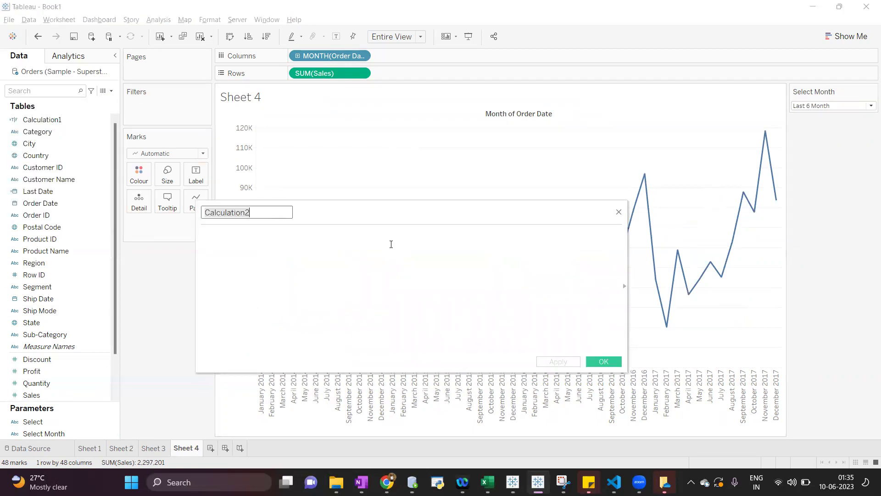
# Write the condition if [Select Month]='Last 3 Month' then [Order Date]<=[Last Date].
pyautogui.click(393, 223)
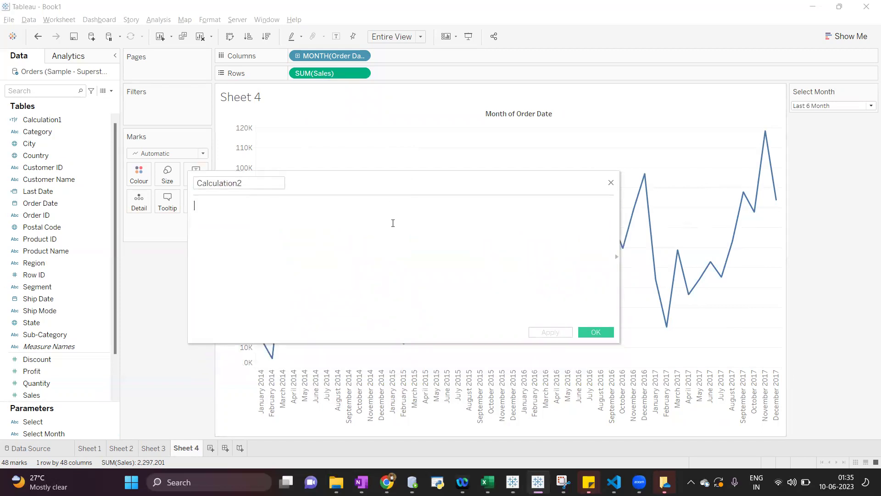
pyautogui.write('if sele')
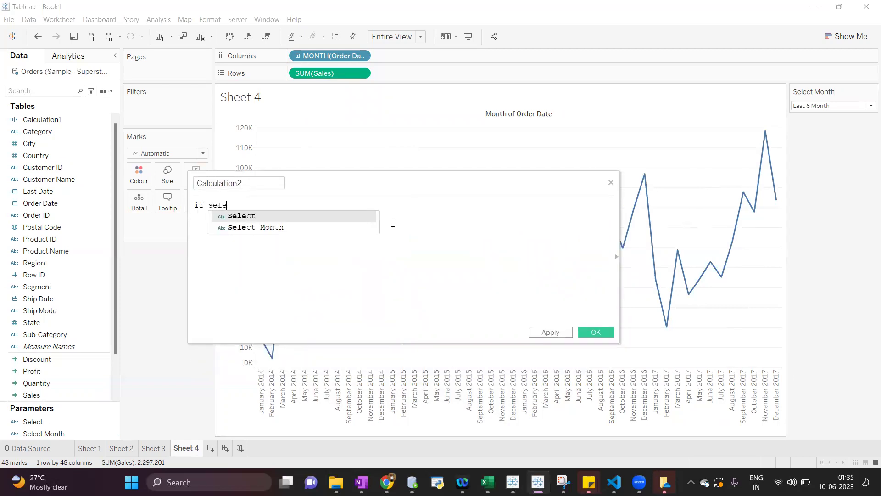
pyautogui.press('Down')
pyautogui.press('Return')
pyautogui.write('=')
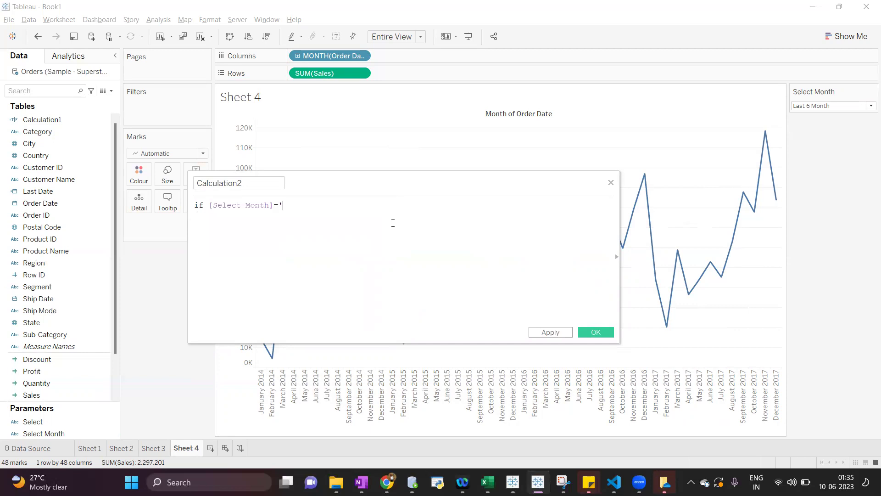
pyautogui.write("'Last 3 Mon")
pyautogui.press('BackSpace')
pyautogui.write("onth' then orde")
pyautogui.press('Return')
pyautogui.write('<=last')
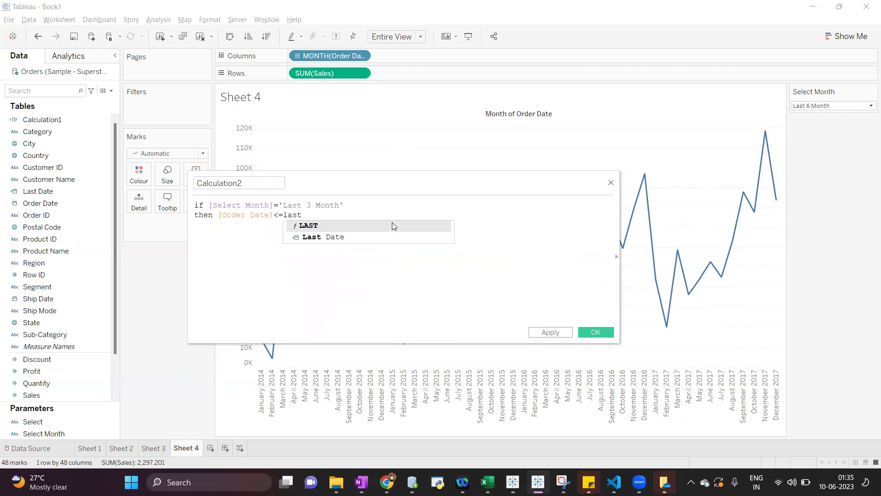
pyautogui.press('Down')
pyautogui.press('Return')
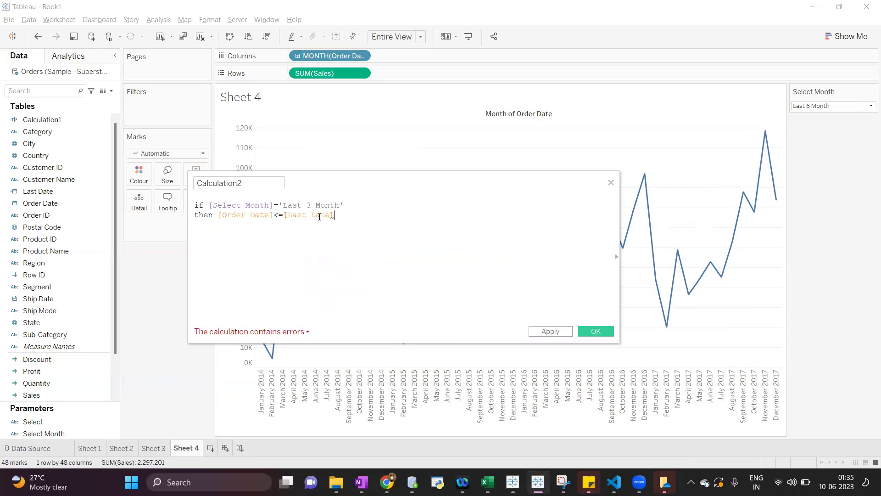
# Add a new line 'and [Order Date] >=' and begin typing DATETRUNC.
pyautogui.click(617, 257)
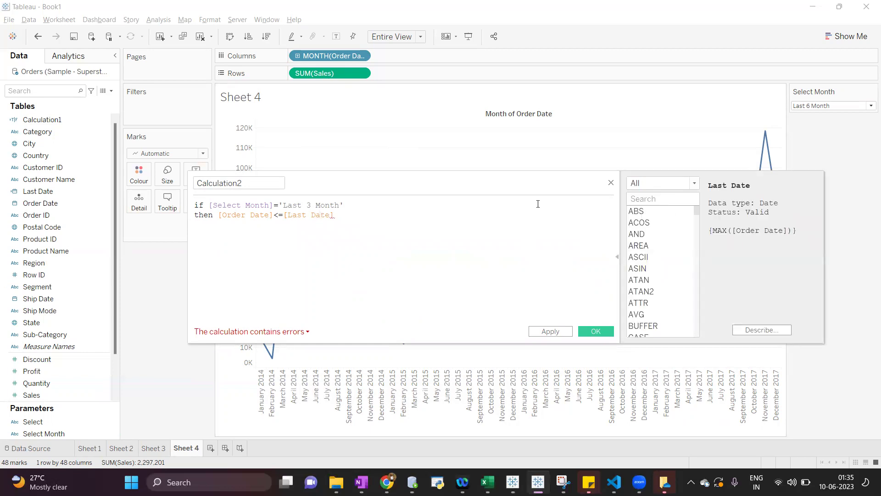
pyautogui.press('Return')
pyautogui.write('and [Order Date]')
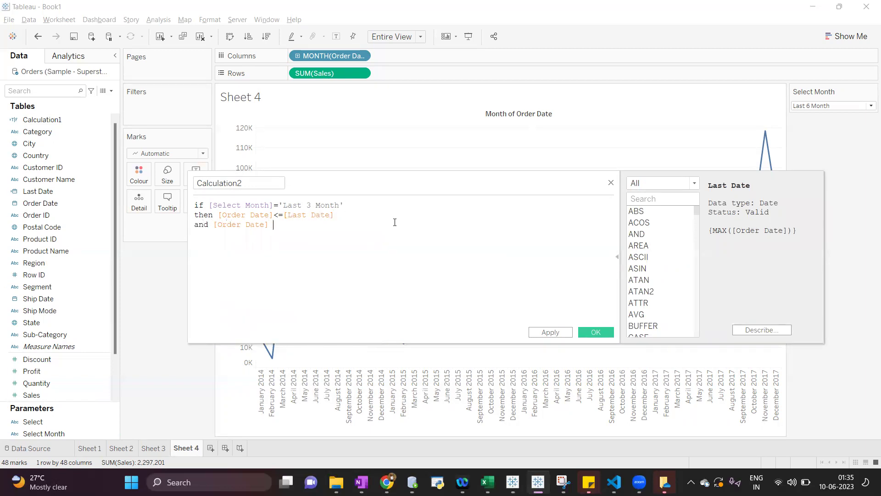
pyautogui.write('=')
pyautogui.write('date')
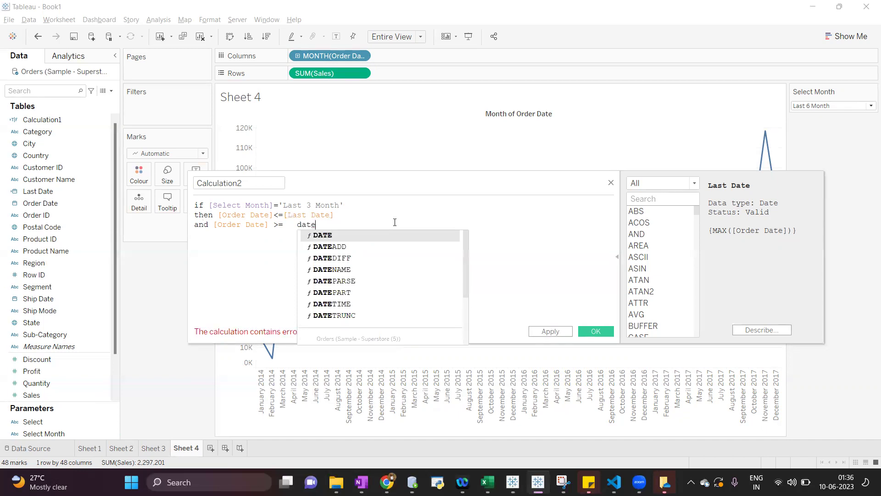
pyautogui.write('tru')
# Complete the comparison with DATETRUNC('month', [Last Date]).
pyautogui.press('Return')
pyautogui.write("'month")
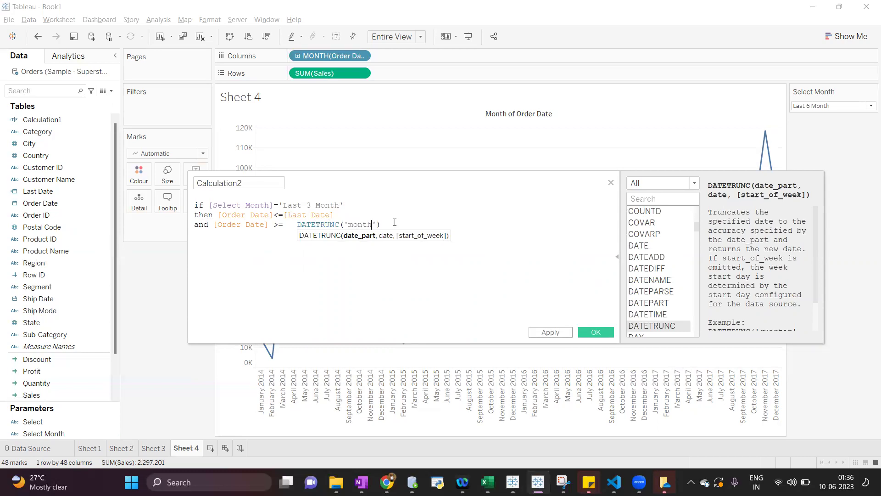
pyautogui.write("', last")
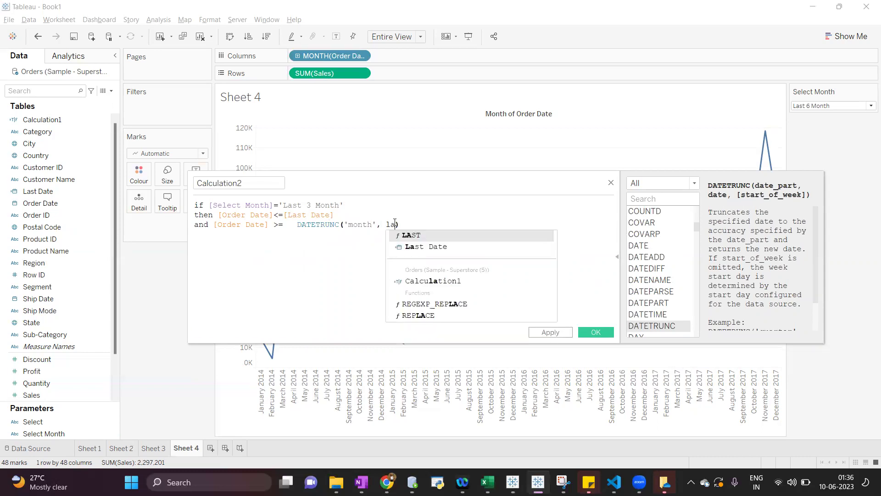
pyautogui.press('Down')
pyautogui.press('Return')
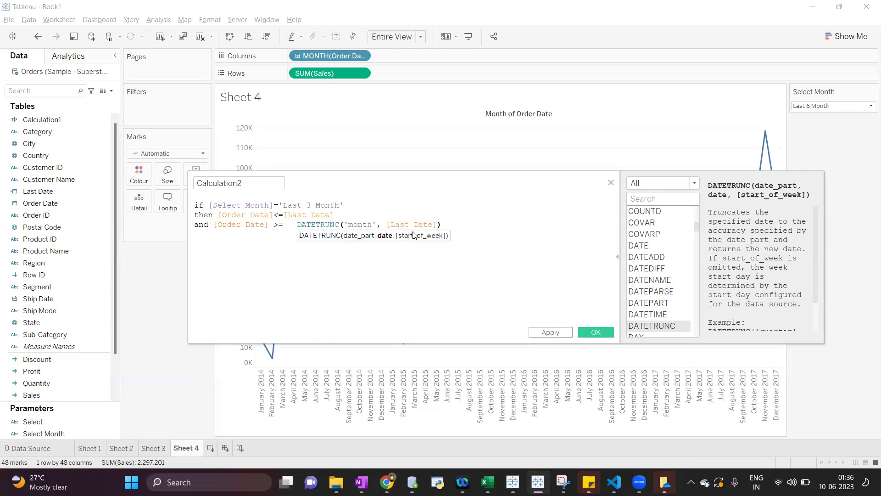
# Select the DATETRUNC expression and start wrapping it in a DATEADD function.
pyautogui.doubleClick(331, 225)
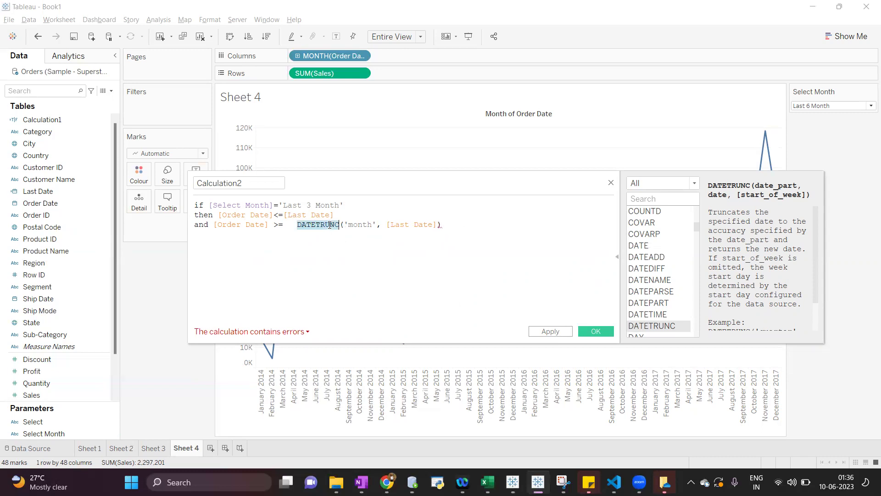
pyautogui.doubleClick(356, 225)
pyautogui.doubleClick(412, 223)
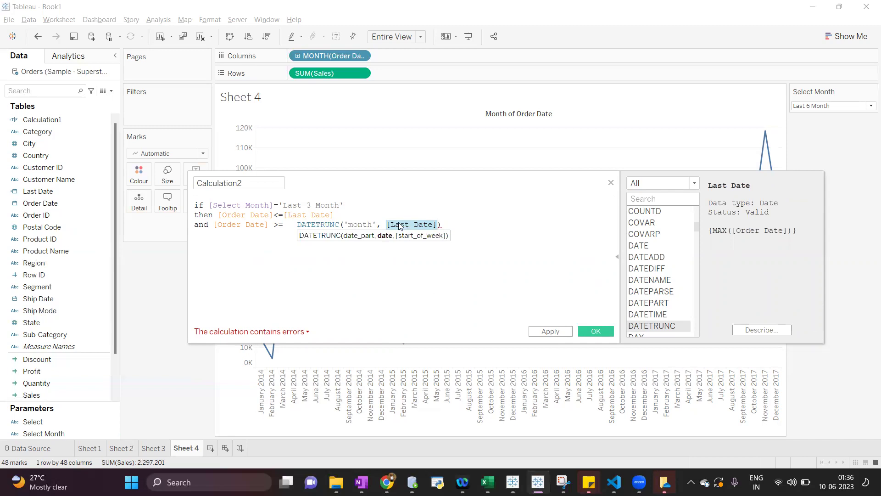
pyautogui.tripleClick(408, 224)
pyautogui.doubleClick(364, 231)
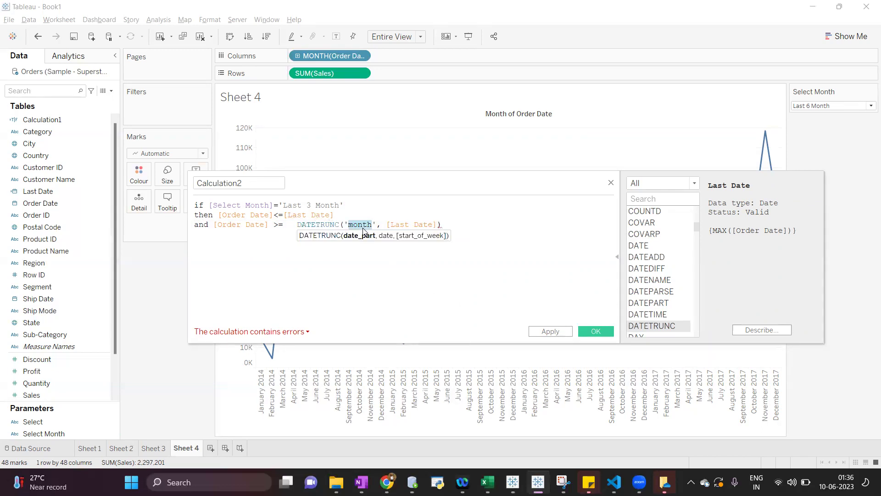
pyautogui.click(364, 224)
pyautogui.click(299, 224)
pyautogui.moveTo(298, 224); pyautogui.dragTo(451, 222)
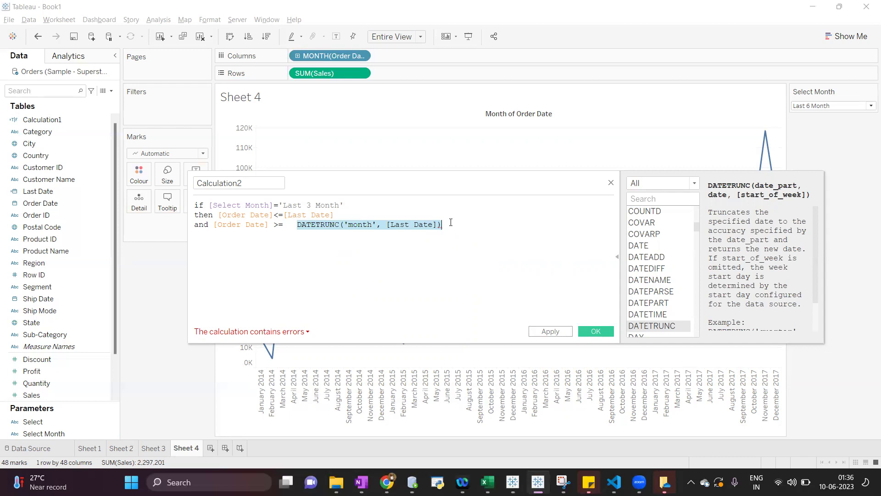
pyautogui.press('Left')
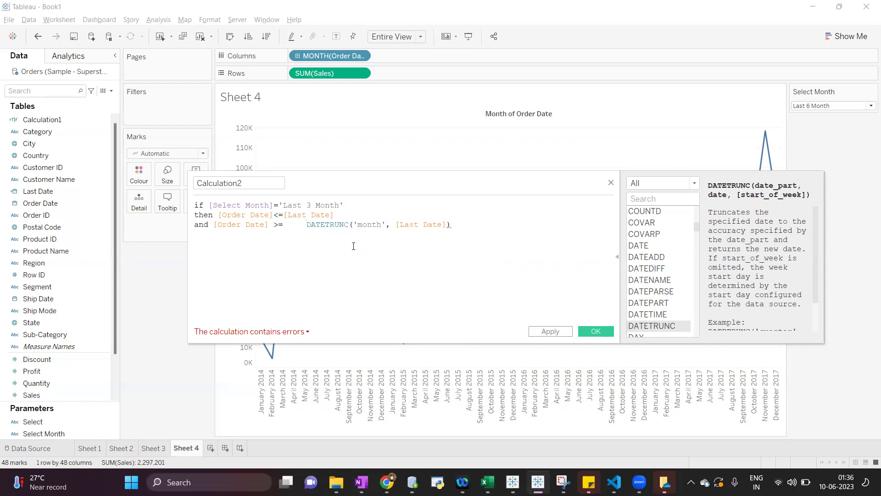
pyautogui.write('datead')
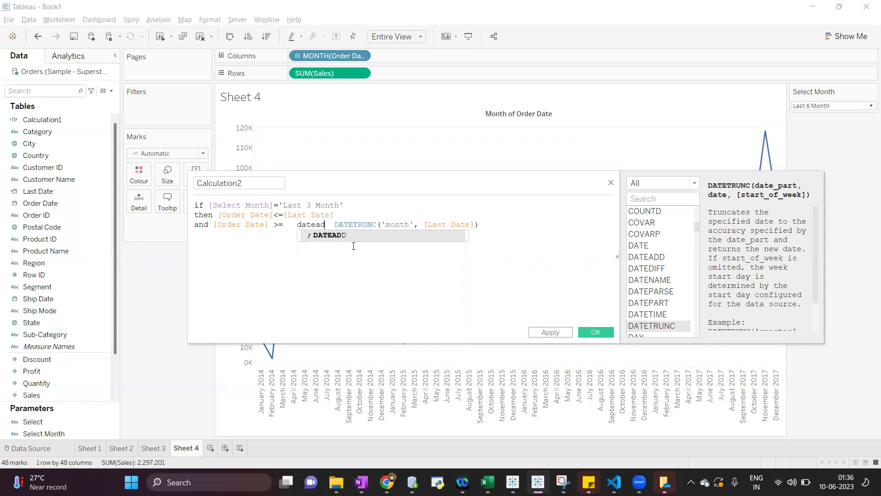
# Wrap the expression as DATEADD('month',-2, DATETRUNC('month', [Last Date])).
pyautogui.press('Return')
pyautogui.press('Delete')
pyautogui.write("'month'")
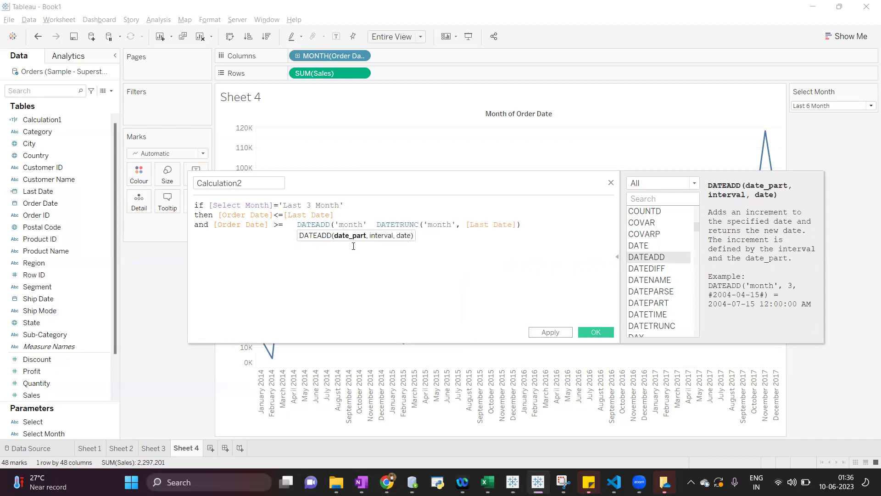
pyautogui.write(',-2')
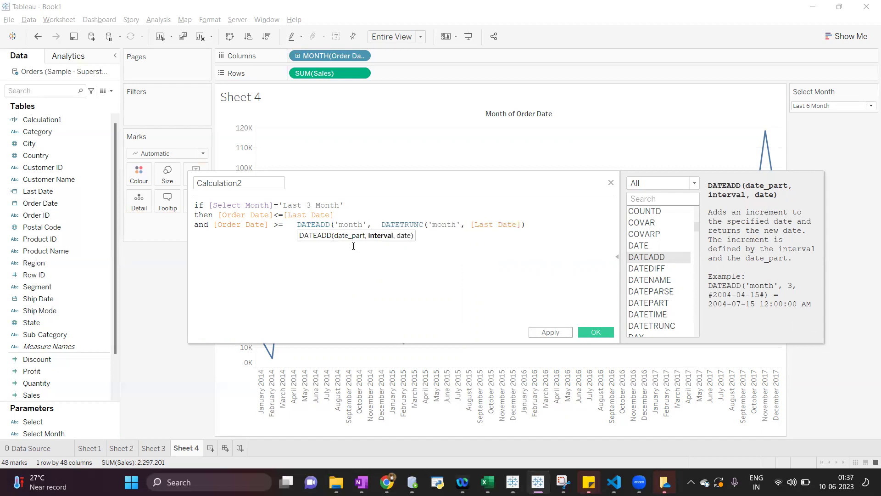
pyautogui.write(',')
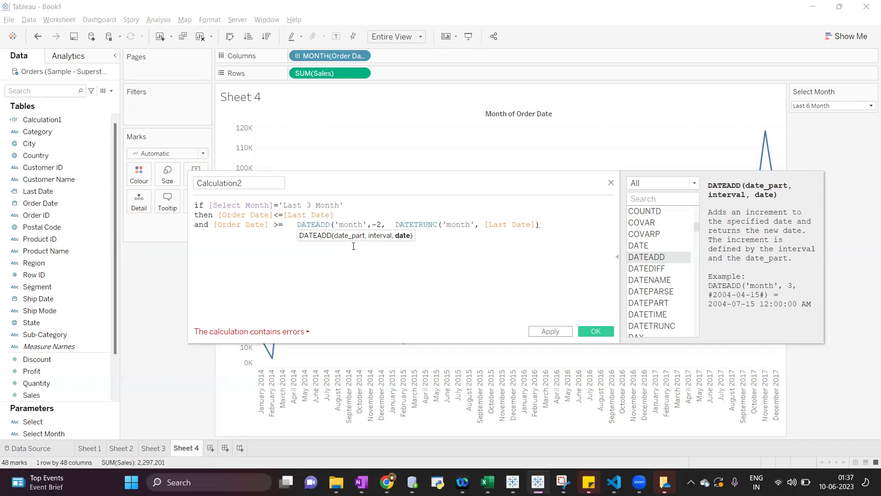
pyautogui.doubleClick(255, 225)
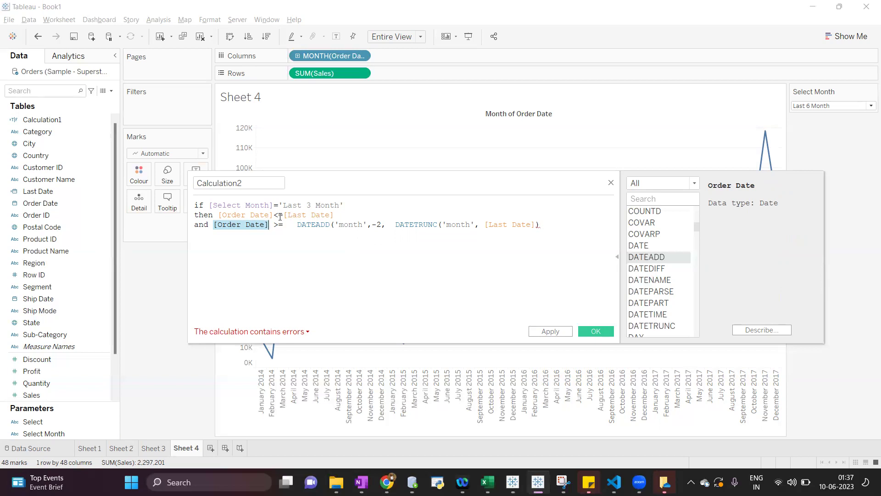
# Close the IF with END and add the missing closing parenthesis after [Last Date]).
pyautogui.click(544, 224)
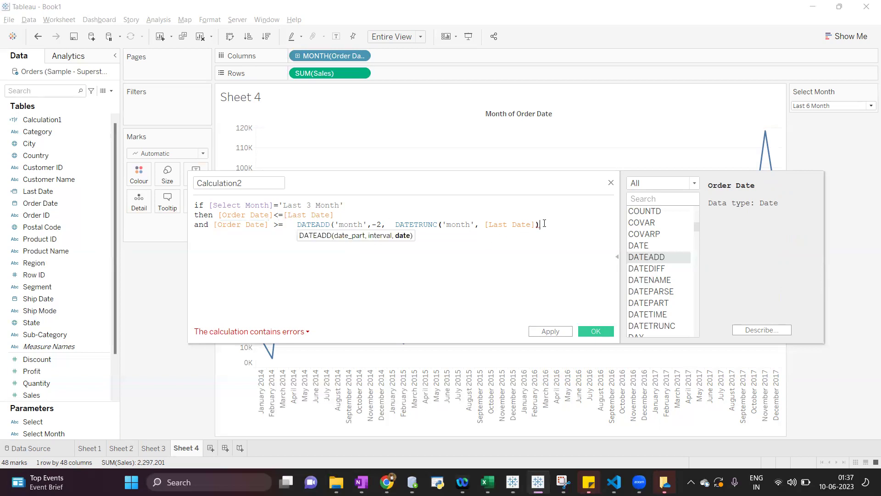
pyautogui.press('Return')
pyautogui.write('END')
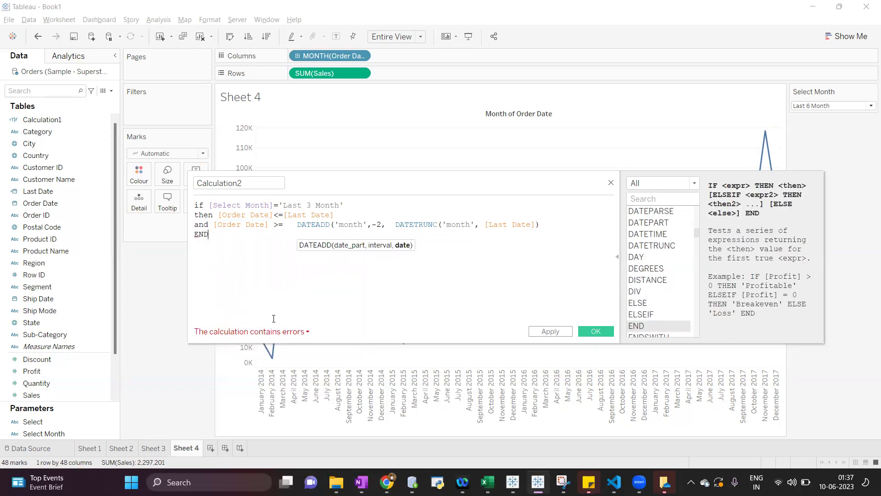
pyautogui.click(270, 331)
pyautogui.click(409, 331)
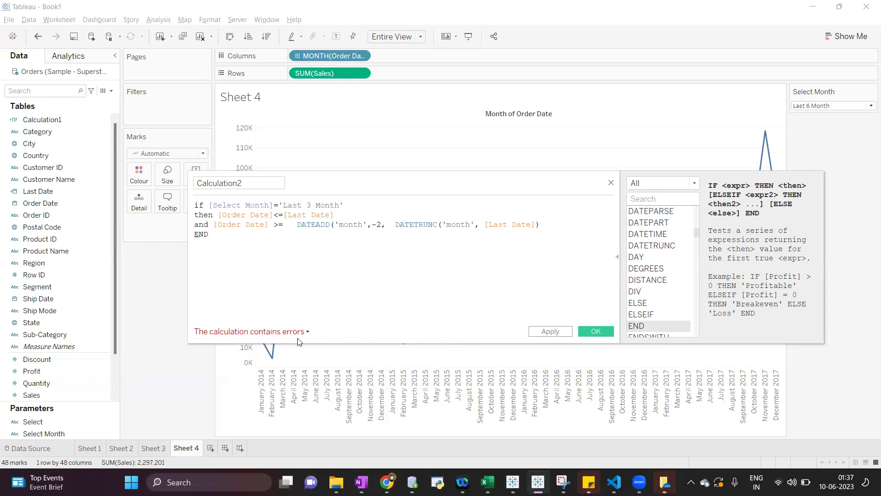
pyautogui.click(291, 331)
pyautogui.click(443, 259)
pyautogui.click(544, 224)
pyautogui.write(')')
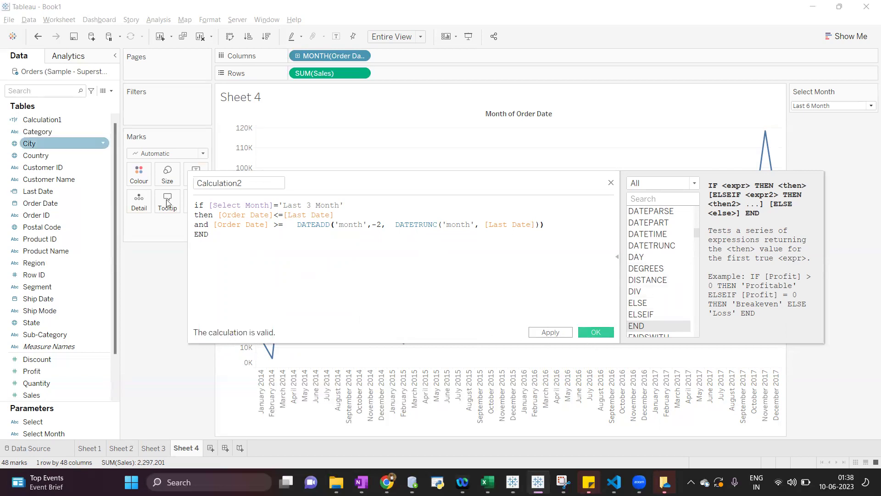
# Save Calculation2 and set the Select Month parameter to Last 3 Month.
pyautogui.click(601, 332)
pyautogui.moveTo(65, 132); pyautogui.dragTo(153, 114)
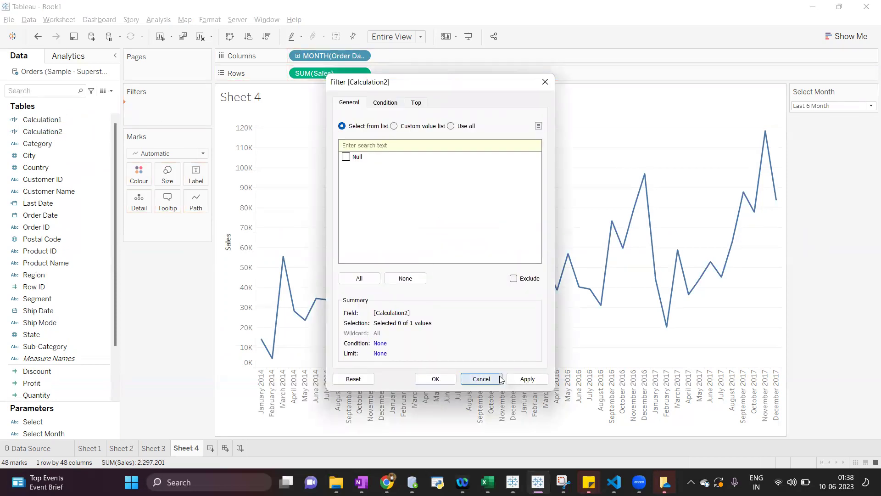
pyautogui.click(481, 379)
pyautogui.click(825, 106)
pyautogui.click(812, 114)
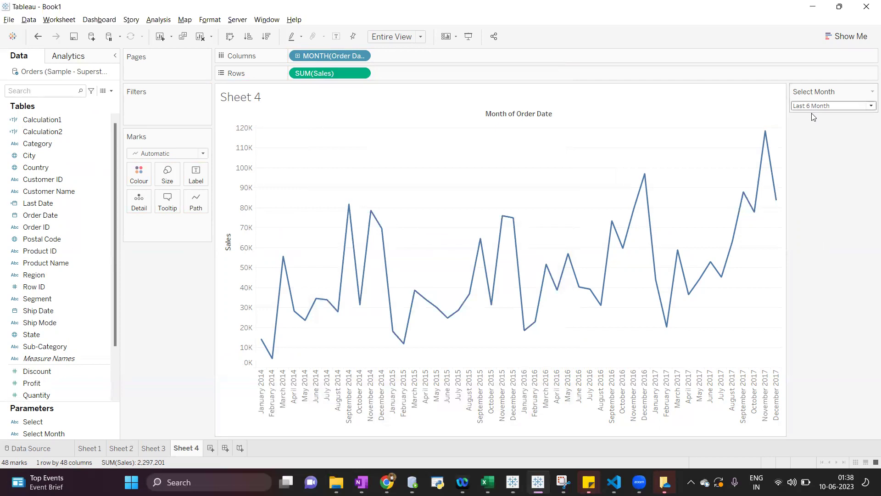
# Filter the chart on Calculation2, keeping only True values.
pyautogui.moveTo(55, 120); pyautogui.dragTo(161, 114)
pyautogui.click(346, 166)
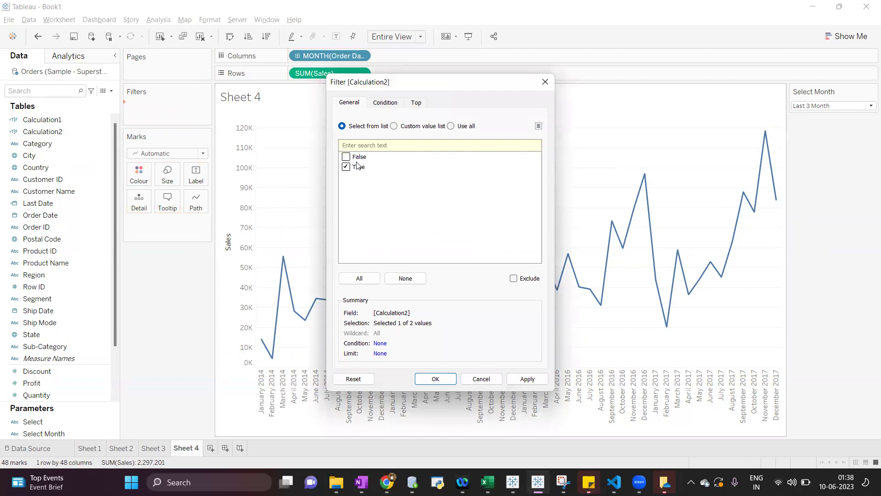
pyautogui.click(434, 377)
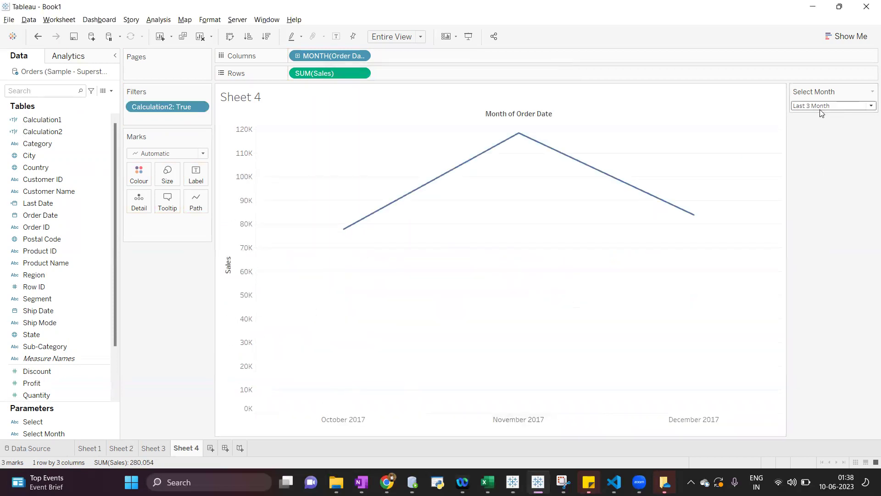
pyautogui.moveTo(349, 230)
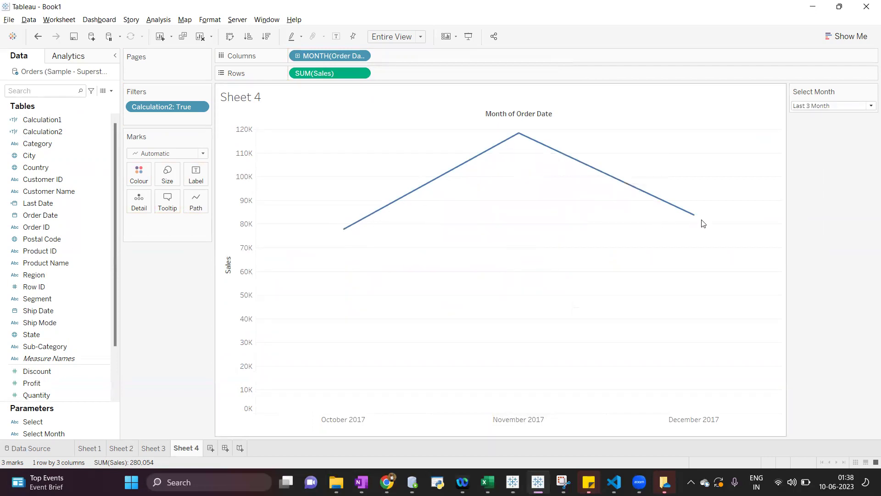
# Open Calculation2 for editing and make room for a new branch before END.
pyautogui.rightClick(72, 130)
pyautogui.click(113, 189)
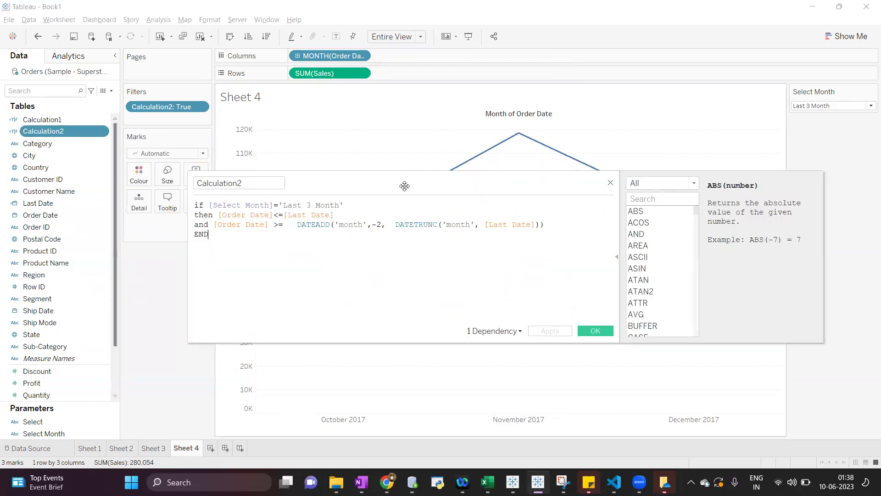
pyautogui.moveTo(414, 114); pyautogui.dragTo(414, 103)
pyautogui.click(552, 156)
pyautogui.press('Return')
pyautogui.press('Return')
pyautogui.press('Return')
pyautogui.press('Return')
pyautogui.press('Up')
pyautogui.press('Up')
# Add the branch line ELSEIF [Select Month]='Last 6 Month' then.
pyautogui.write('els')
pyautogui.press('Down')
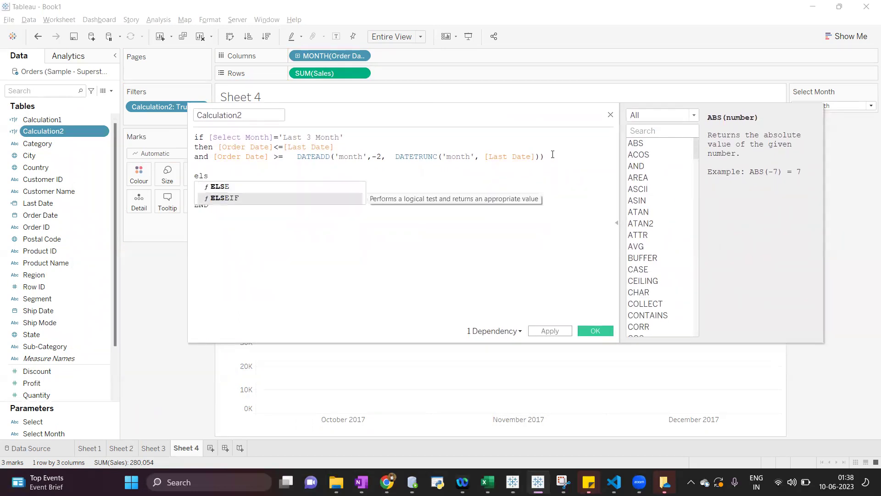
pyautogui.press('Return')
pyautogui.write('[sel')
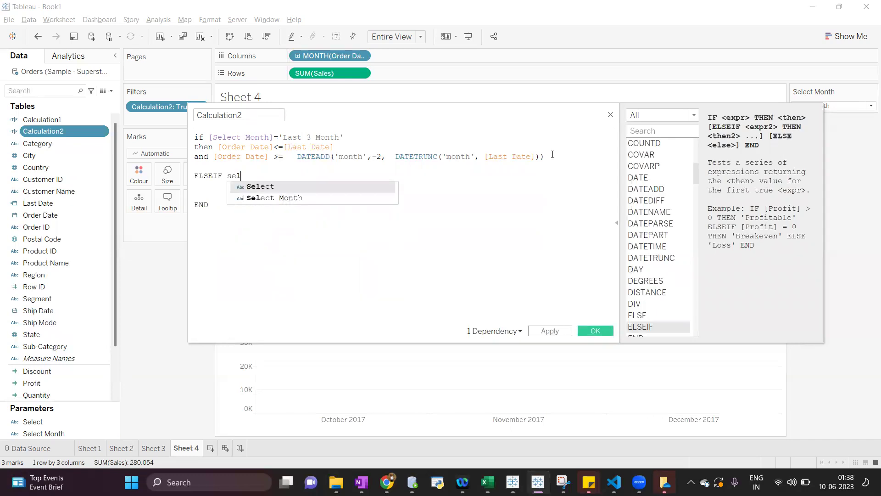
pyautogui.press('Down')
pyautogui.press('Return')
pyautogui.write("=''")
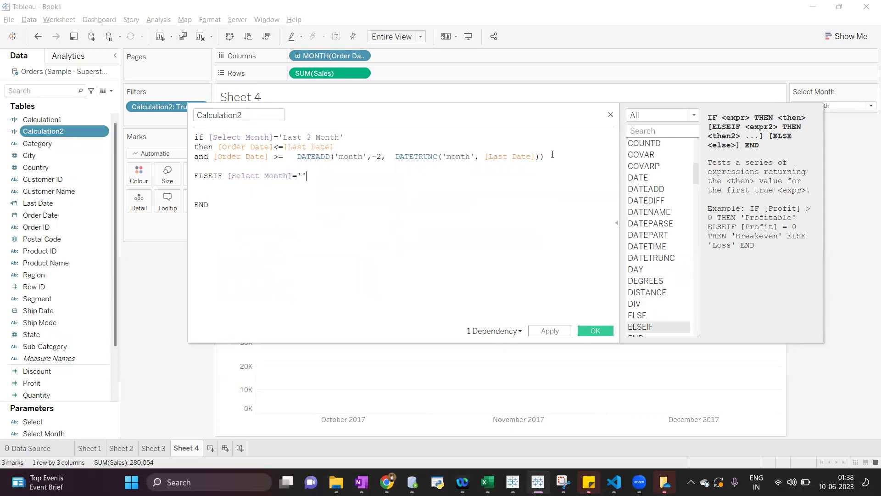
pyautogui.write('Last 6 Month')
pyautogui.press('End')
pyautogui.press('Return')
pyautogui.write('then')
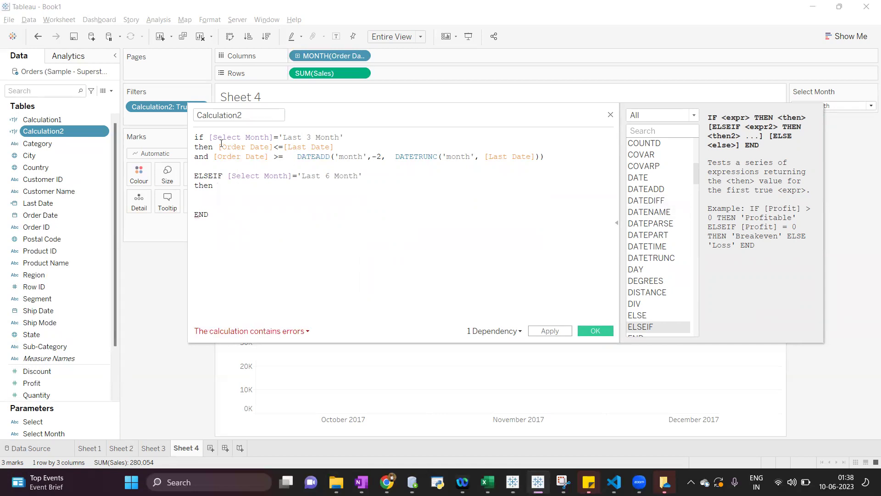
# Copy the date condition into the new branch, change offset -2 to -5, and save.
pyautogui.moveTo(219, 146); pyautogui.dragTo(555, 157)
pyautogui.hotkey('ctrl', 'c')
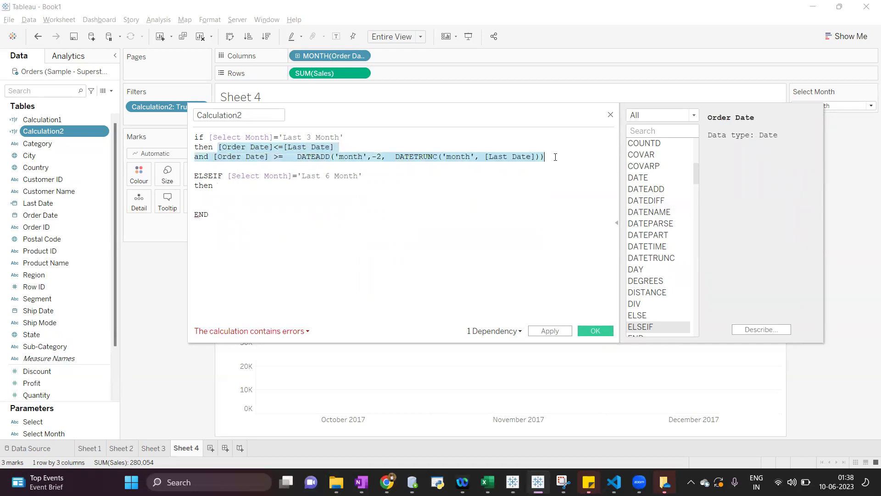
pyautogui.click(274, 177)
pyautogui.press('Return')
pyautogui.hotkey('ctrl', 'v')
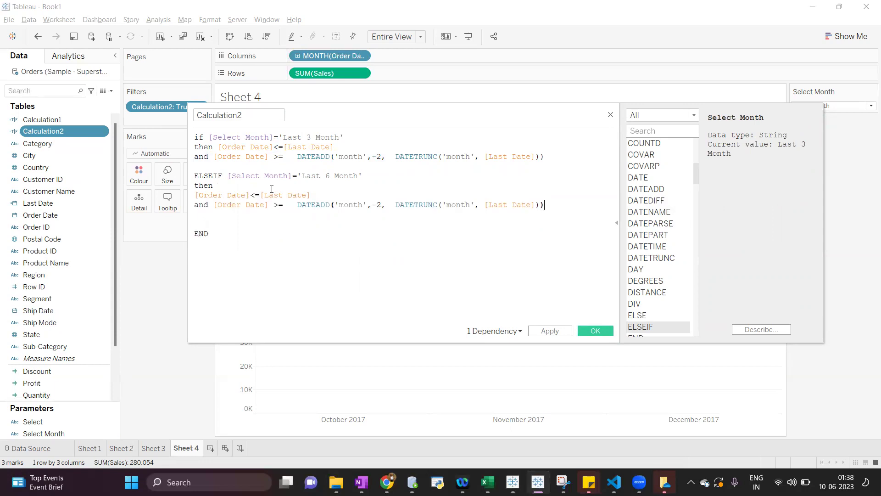
pyautogui.doubleClick(267, 196)
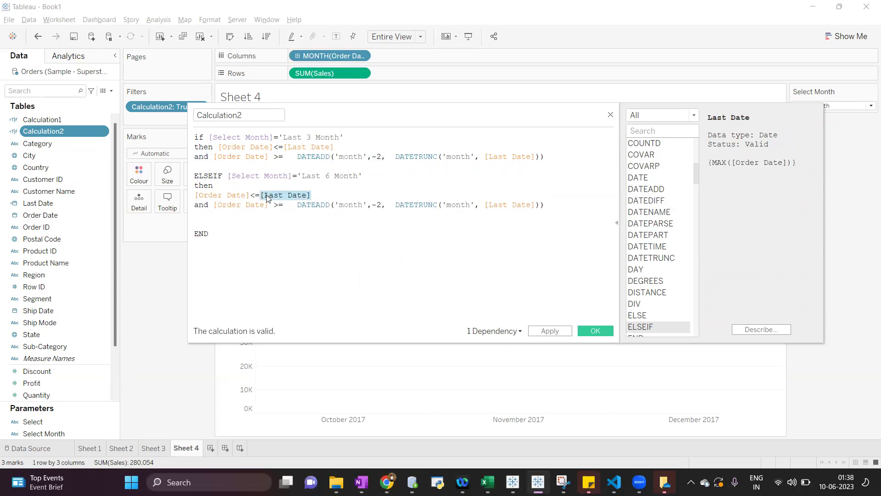
pyautogui.click(381, 204)
pyautogui.press('BackSpace')
pyautogui.write('5')
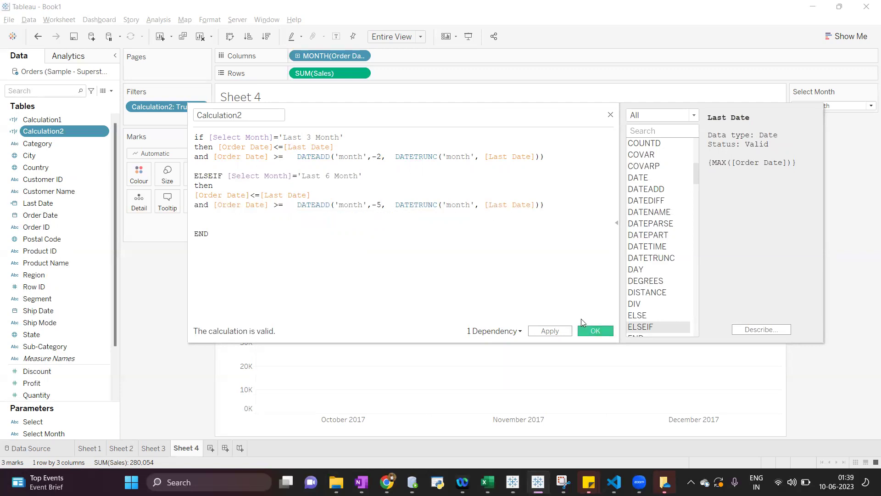
pyautogui.click(590, 329)
# Switch Select Month to Last 6 Month (July–December 2017), then to Last 9 Month.
pyautogui.click(805, 109)
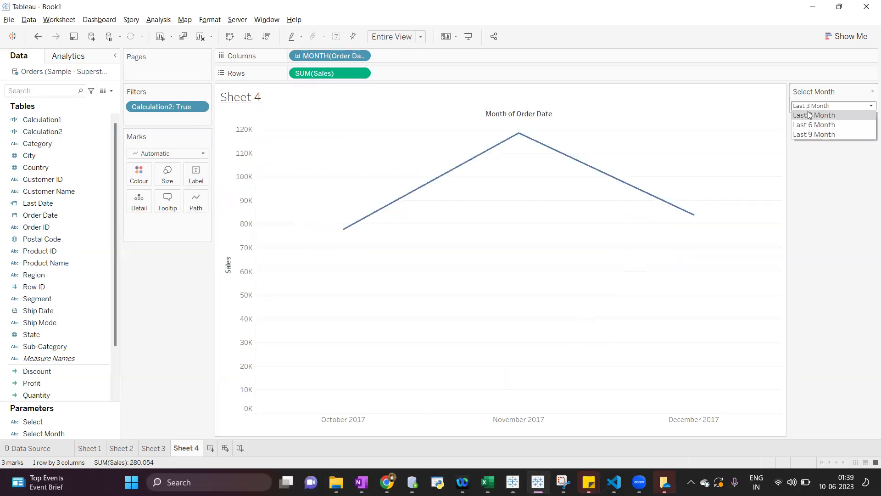
pyautogui.click(806, 121)
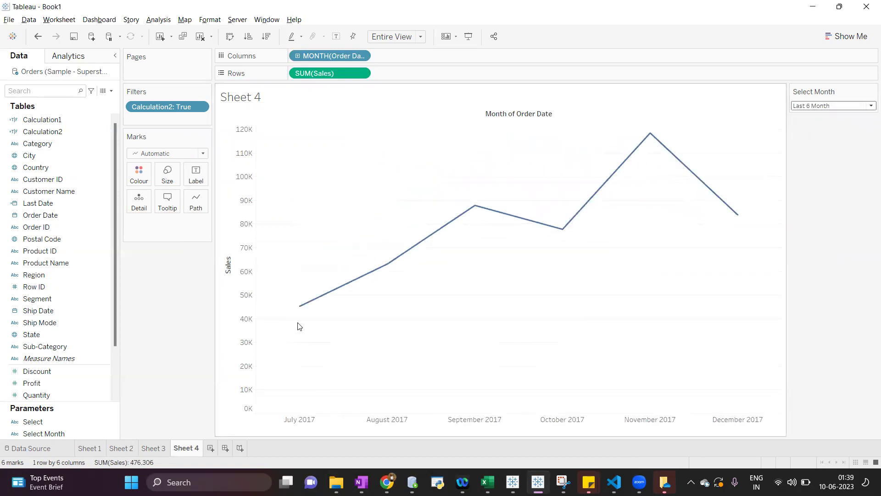
pyautogui.moveTo(547, 232)
pyautogui.moveTo(725, 210)
pyautogui.click(804, 109)
pyautogui.click(809, 133)
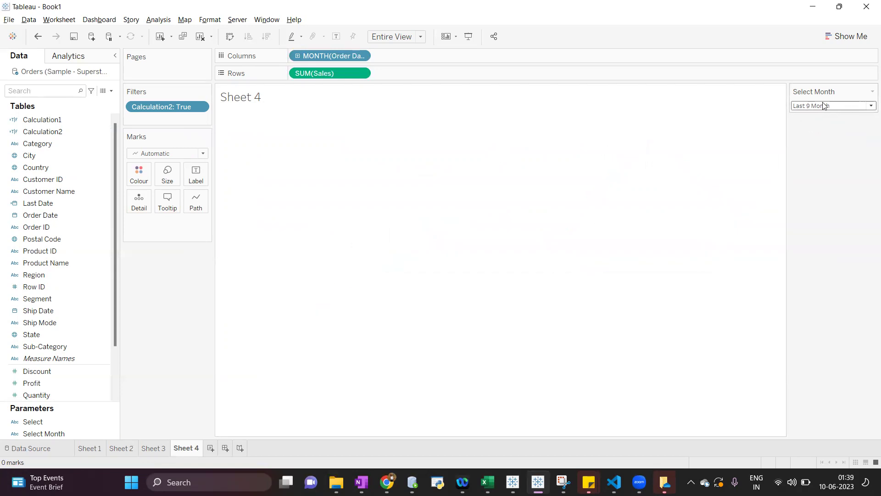
# Duplicate the Last 6 Month ELSEIF branch below itself in Calculation2.
pyautogui.rightClick(94, 132)
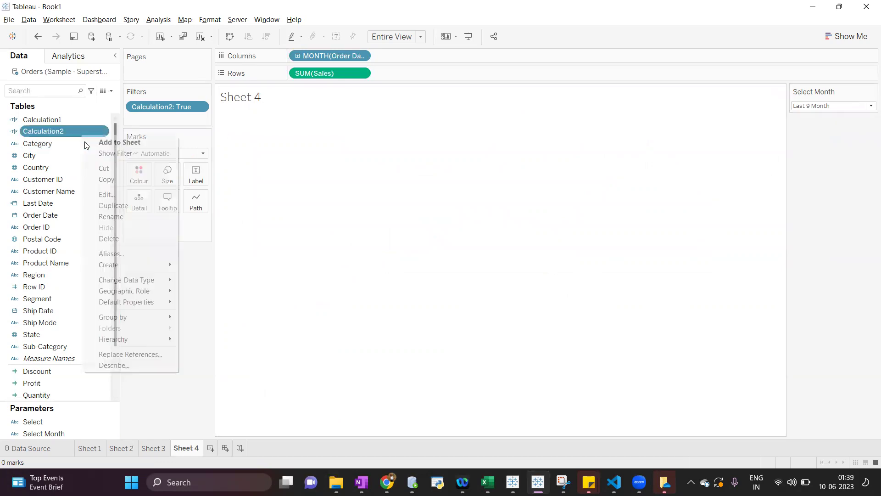
pyautogui.click(113, 192)
pyautogui.moveTo(548, 206); pyautogui.dragTo(556, 166)
pyautogui.hotkey('ctrl', 'c')
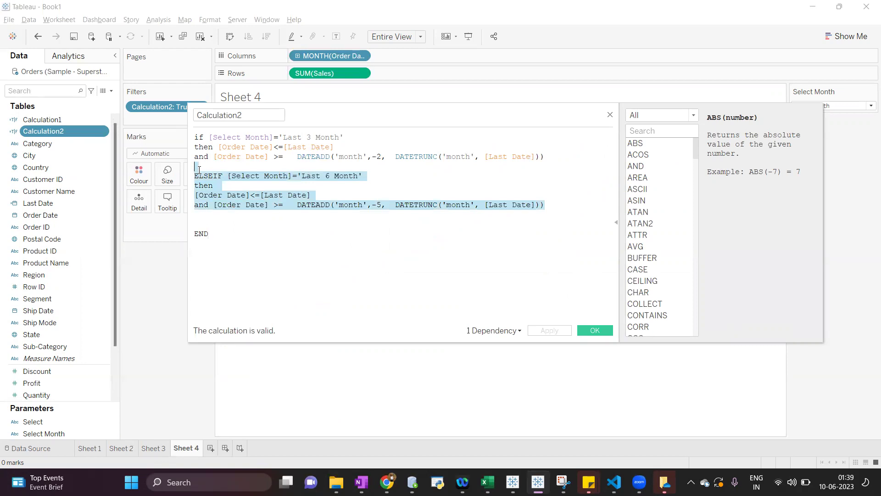
pyautogui.click(565, 204)
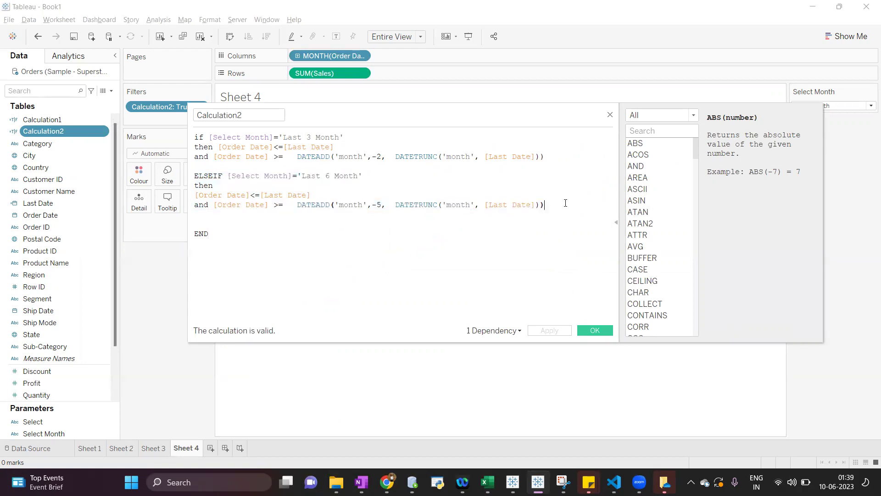
pyautogui.press('Return')
pyautogui.press('Return')
pyautogui.hotkey('ctrl', 'v')
# Change the copied branch to 'Last 9 Month' with offset -8 and save.
pyautogui.click(330, 232)
pyautogui.press('BackSpace')
pyautogui.write('9')
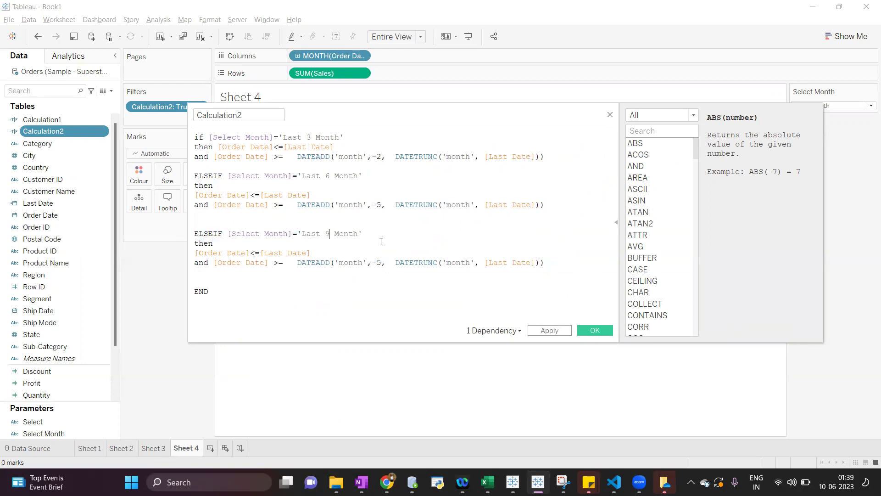
pyautogui.click(380, 262)
pyautogui.press('BackSpace')
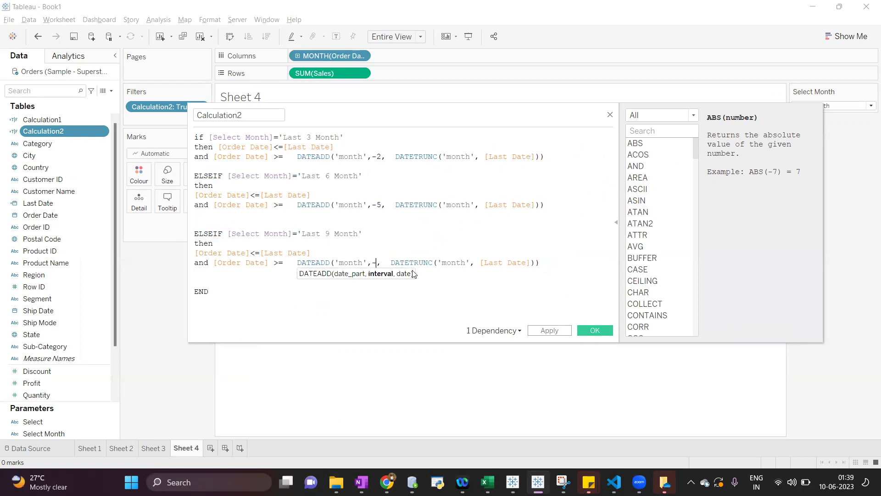
pyautogui.write('8')
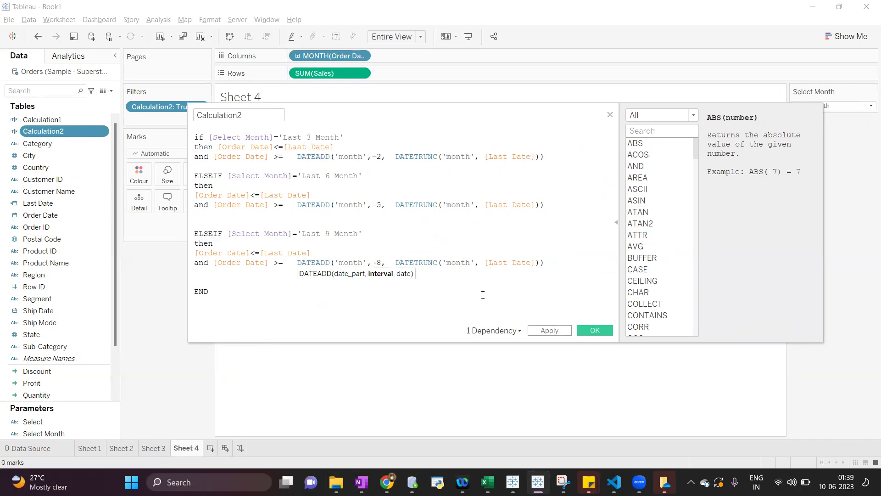
pyautogui.click(580, 328)
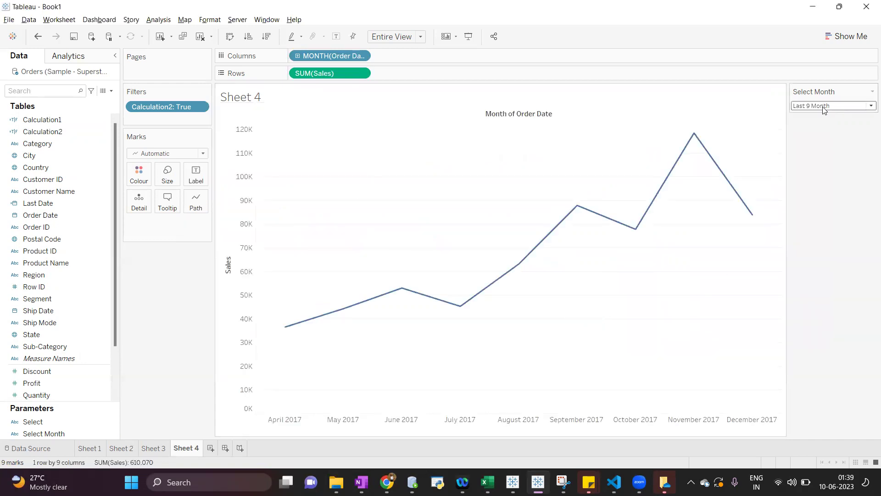